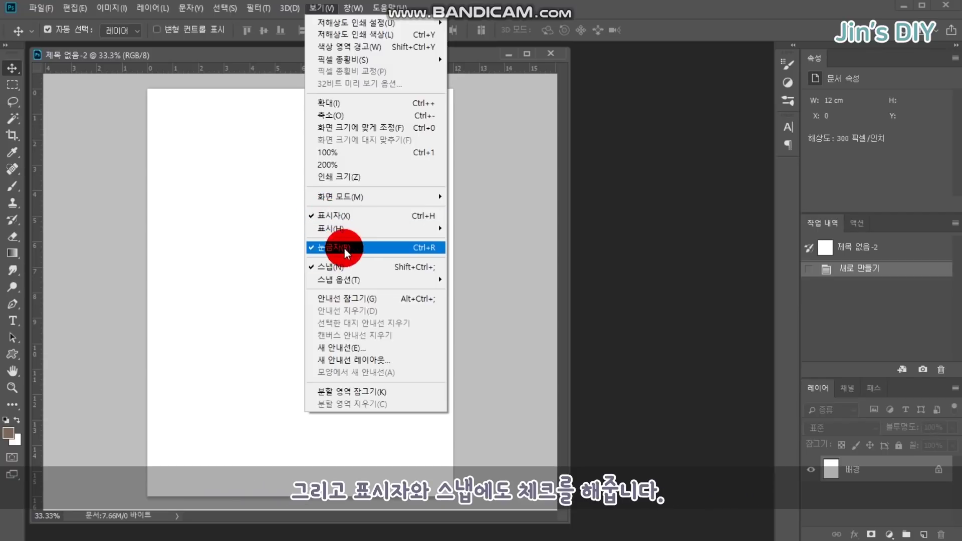
# Place a horizontal guide 1 cm below the page's top edge, fine-tuning its position at higher magnification
pyautogui.click(316, 272)
pyautogui.moveTo(301, 71); pyautogui.dragTo(350, 321)
pyautogui.hotkey('ctrl', '+')
pyautogui.hotkey('ctrl', '+')
pyautogui.moveTo(382, 174); pyautogui.dragTo(366, 159)
pyautogui.moveTo(365, 125); pyautogui.dragTo(365, 125)
# Place a horizontal guide at 15 cm to mark the page's bottom margin
pyautogui.moveTo(329, 382); pyautogui.dragTo(346, 95)
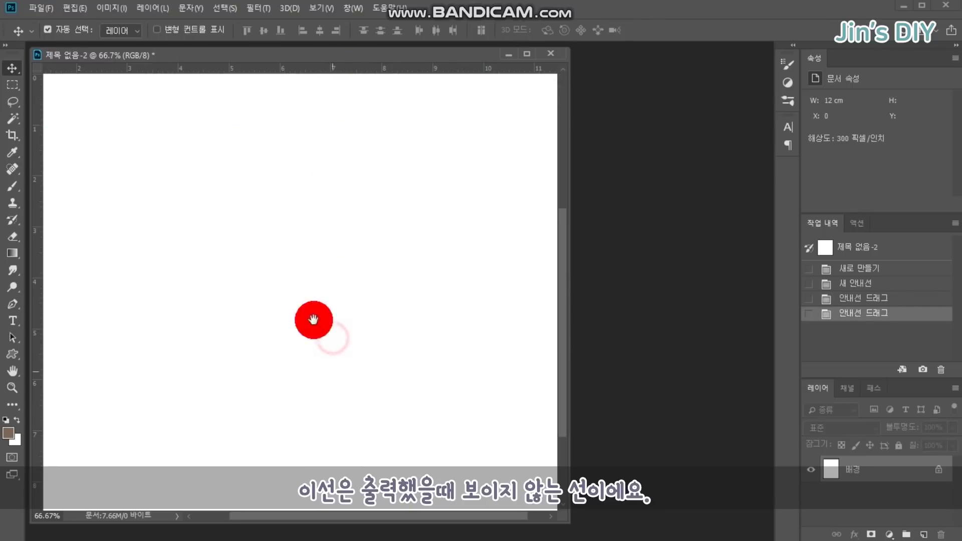
pyautogui.moveTo(314, 320); pyautogui.dragTo(351, 42)
pyautogui.moveTo(320, 69); pyautogui.dragTo(321, 459)
pyautogui.hotkey('ctrl', '-')
pyautogui.hotkey('ctrl', '-')
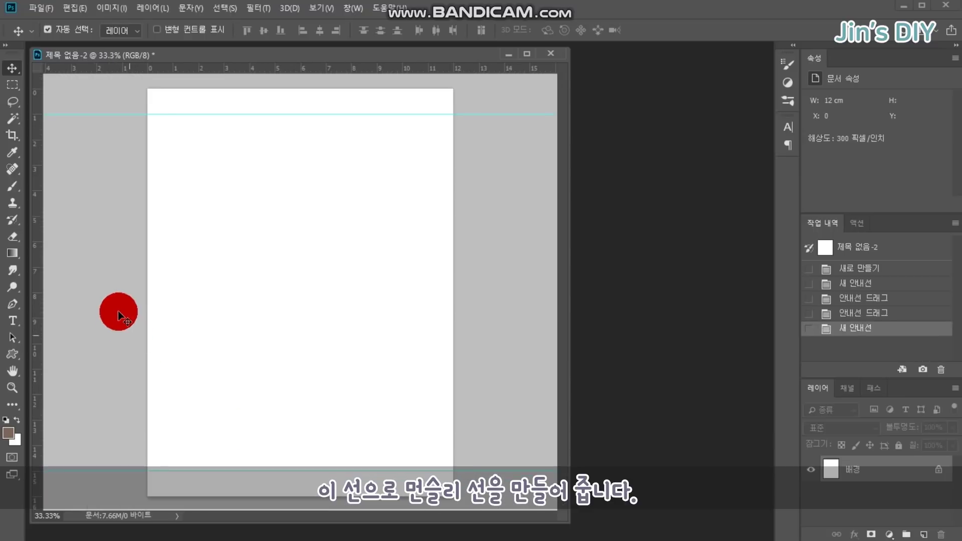
# Place vertical guides at 1 cm and 11 cm to mark the page's side margins
pyautogui.moveTo(37, 239); pyautogui.dragTo(148, 250)
pyautogui.hotkey('ctrl', '+')
pyautogui.hotkey('ctrl', '+')
pyautogui.moveTo(74, 92); pyautogui.dragTo(131, 95)
pyautogui.moveTo(38, 101); pyautogui.dragTo(94, 108)
pyautogui.moveTo(551, 122); pyautogui.dragTo(507, 179)
pyautogui.hotkey('ctrl', '+')
pyautogui.moveTo(512, 174); pyautogui.dragTo(200, 204)
pyautogui.moveTo(479, 138); pyautogui.dragTo(480, 137)
pyautogui.hotkey('ctrl', '-')
pyautogui.hotkey('ctrl', '-')
# Add horizontal guides at 3.8, 6.6, 9.4 and 12.2 cm to divide the area inside the margins into five rows
pyautogui.moveTo(287, 68); pyautogui.dragTo(287, 71)
pyautogui.moveTo(304, 66); pyautogui.dragTo(308, 363)
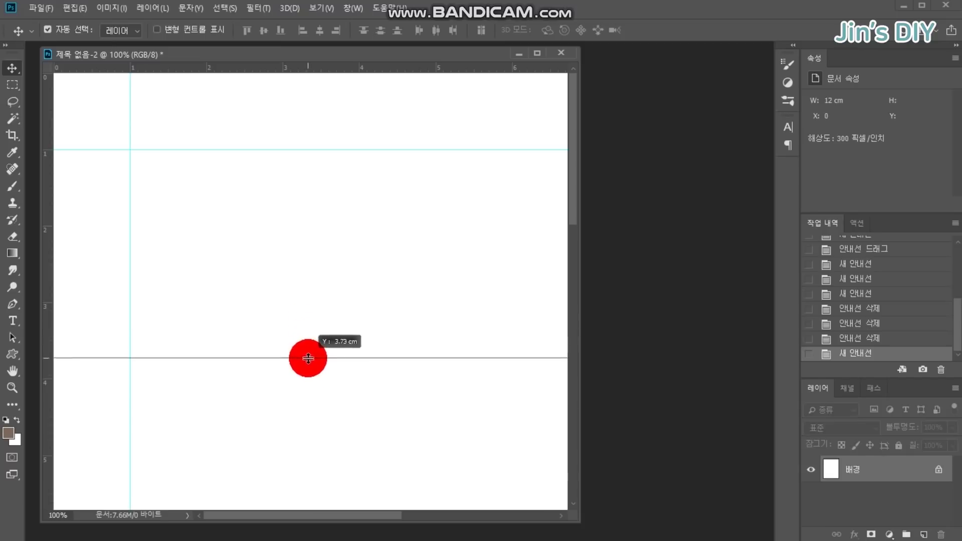
pyautogui.moveTo(318, 417); pyautogui.dragTo(314, 308)
pyautogui.moveTo(242, 89); pyautogui.dragTo(241, 279)
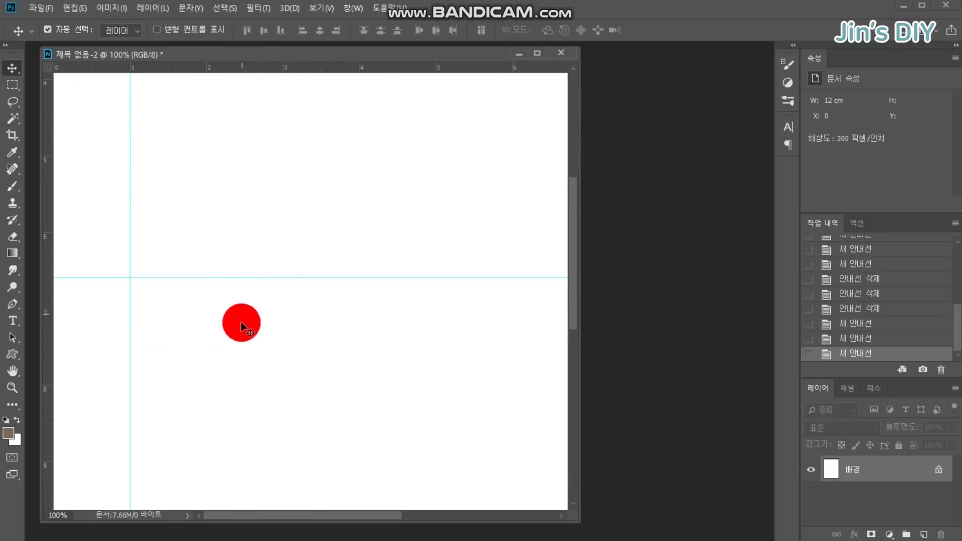
pyautogui.moveTo(258, 415); pyautogui.dragTo(263, 223)
pyautogui.moveTo(262, 68); pyautogui.dragTo(250, 304)
pyautogui.moveTo(274, 384); pyautogui.dragTo(279, 247)
# Add vertical guides at 3.5, 6 and 8.5 cm to form four columns, and remove the stray horizontal guide
pyautogui.hotkey('ctrl', '-')
pyautogui.moveTo(45, 193); pyautogui.dragTo(360, 191)
pyautogui.moveTo(235, 515); pyautogui.dragTo(290, 515)
pyautogui.moveTo(47, 298); pyautogui.dragTo(430, 304)
pyautogui.hotkey('ctrl', '+')
pyautogui.hotkey('ctrl', '-')
pyautogui.hotkey('ctrl', '-')
pyautogui.hotkey('ctrl', '-')
pyautogui.moveTo(259, 89); pyautogui.dragTo(256, 68)
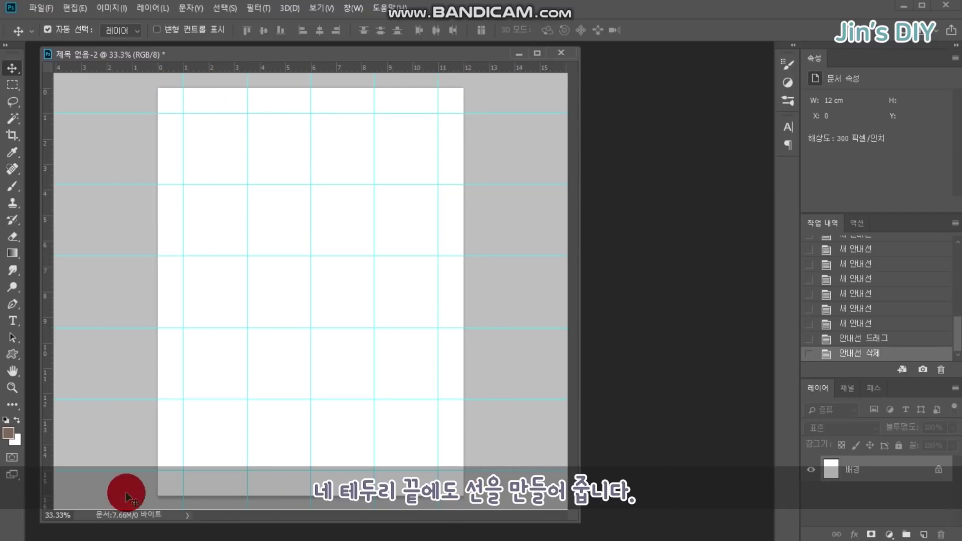
# Place guides along all four outer edges of the 12 × 16 cm page
pyautogui.moveTo(247, 70); pyautogui.dragTo(250, 88)
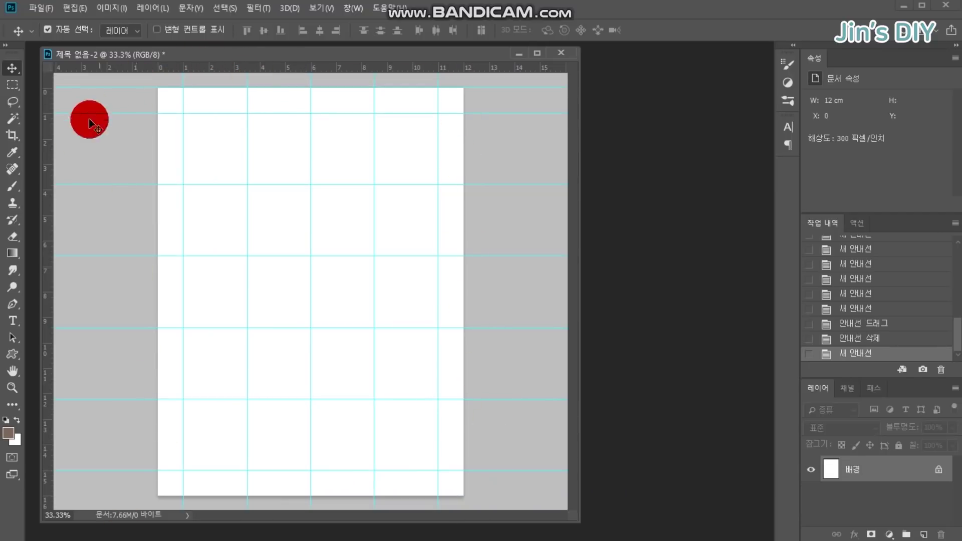
pyautogui.moveTo(47, 165); pyautogui.dragTo(158, 157)
pyautogui.moveTo(43, 221); pyautogui.dragTo(463, 221)
pyautogui.moveTo(411, 167); pyautogui.dragTo(435, 497)
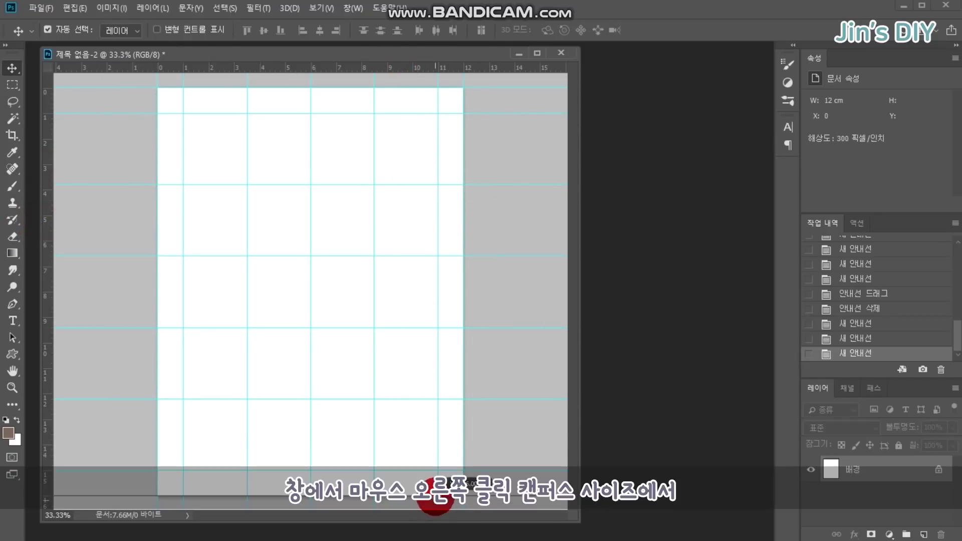
# Enlarge the canvas to 13 cm wide and 17 cm high around its centre
pyautogui.rightClick(364, 62)
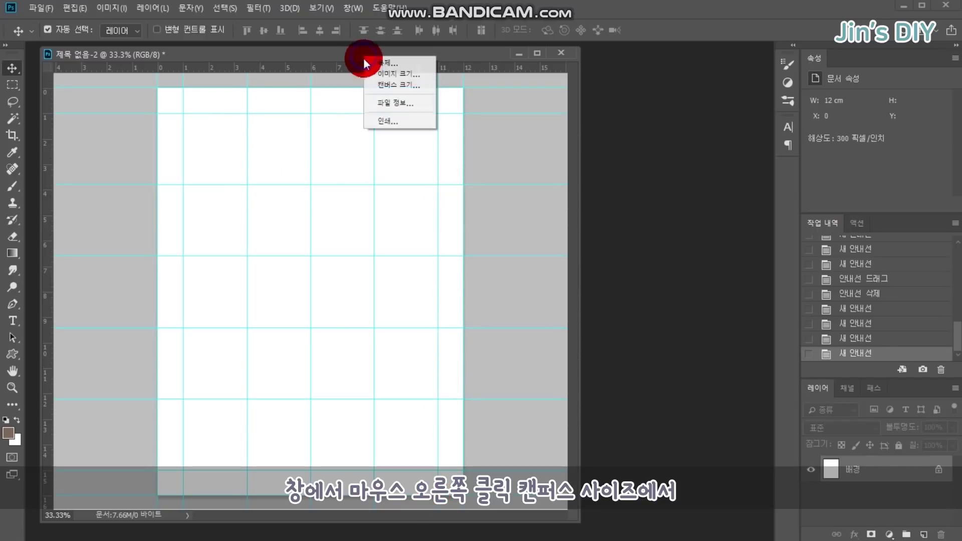
pyautogui.click(396, 85)
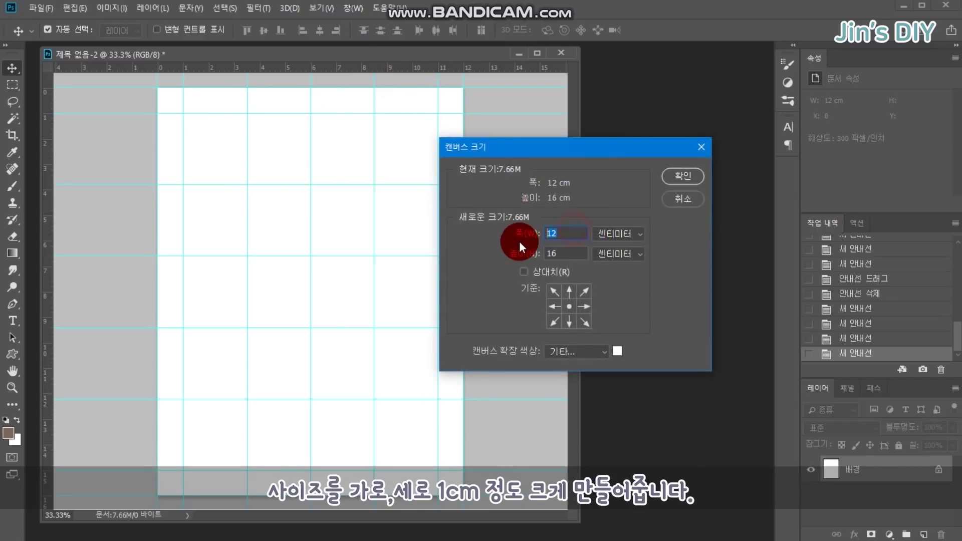
pyautogui.moveTo(577, 258); pyautogui.dragTo(473, 261)
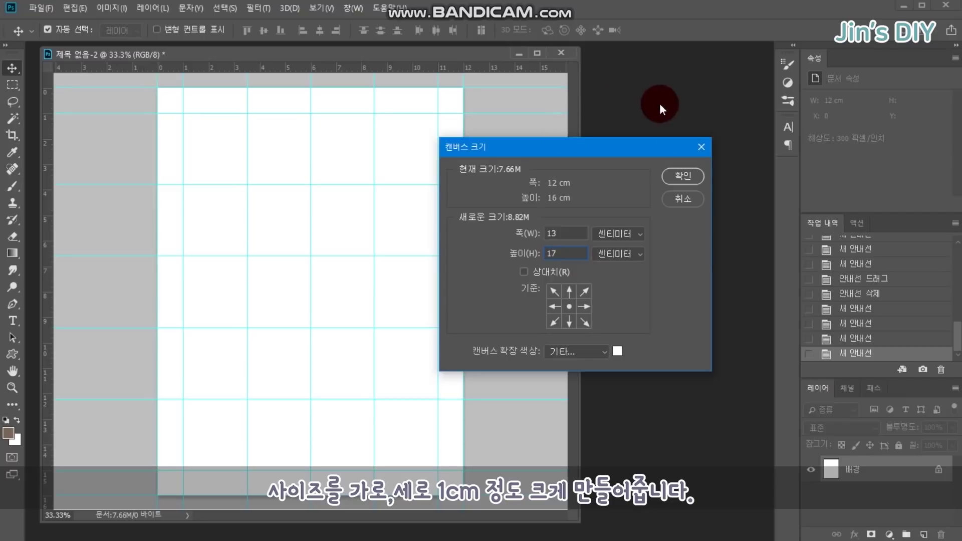
pyautogui.click(689, 176)
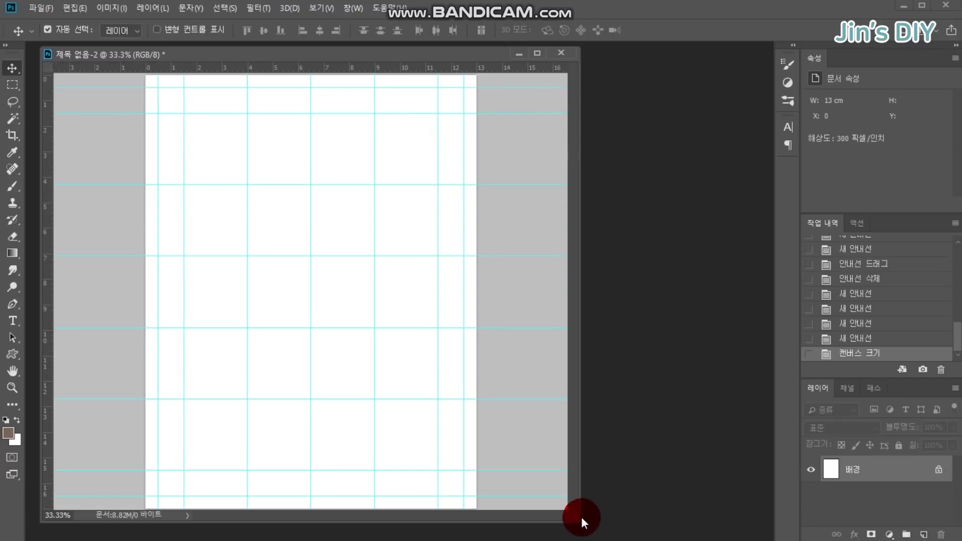
pyautogui.moveTo(581, 519); pyautogui.dragTo(683, 521)
pyautogui.hotkey('ctrl', '-')
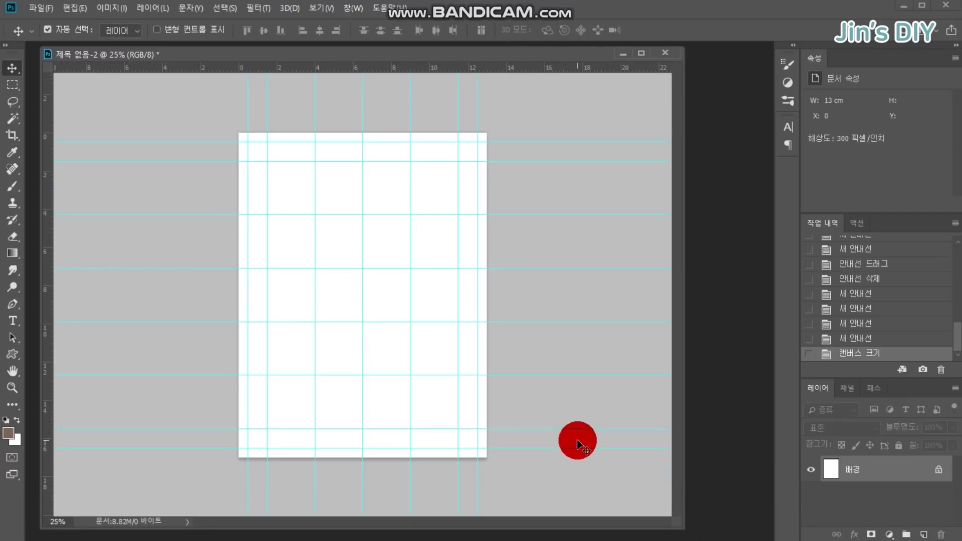
# On a new layer, outline the rectangle formed by the outermost guides with a 5 px brown stroke positioned outside, and deselect
pyautogui.click(925, 535)
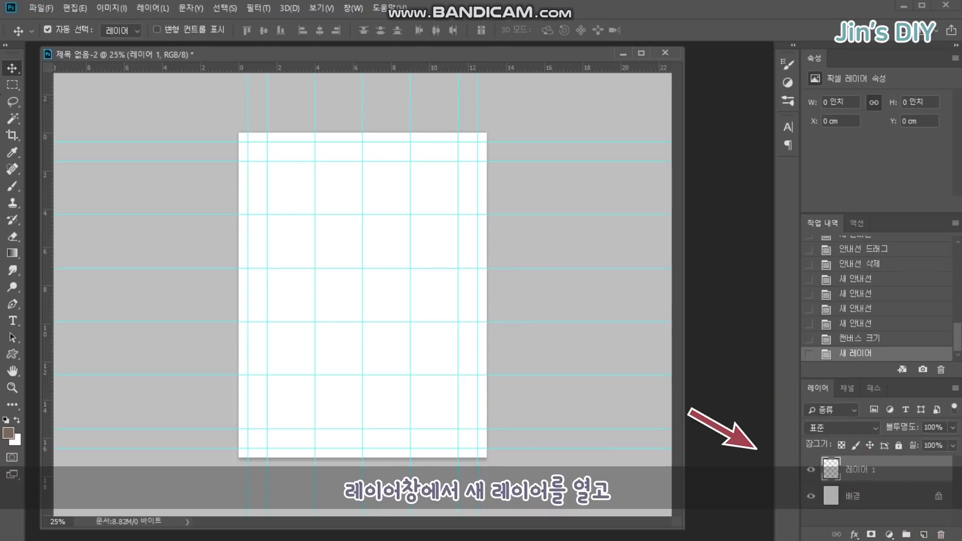
pyautogui.click(13, 89)
pyautogui.click(13, 90)
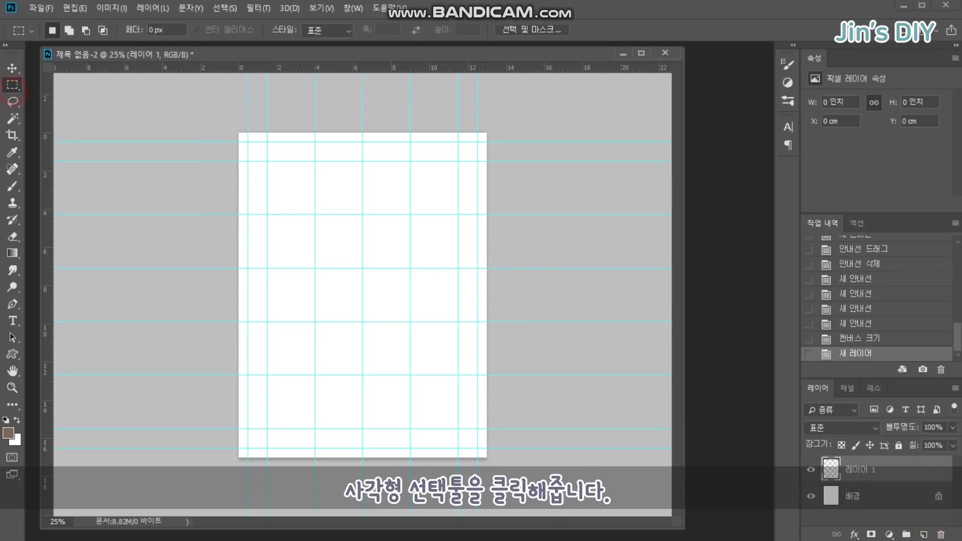
pyautogui.moveTo(248, 140); pyautogui.dragTo(479, 448)
pyautogui.rightClick(384, 215)
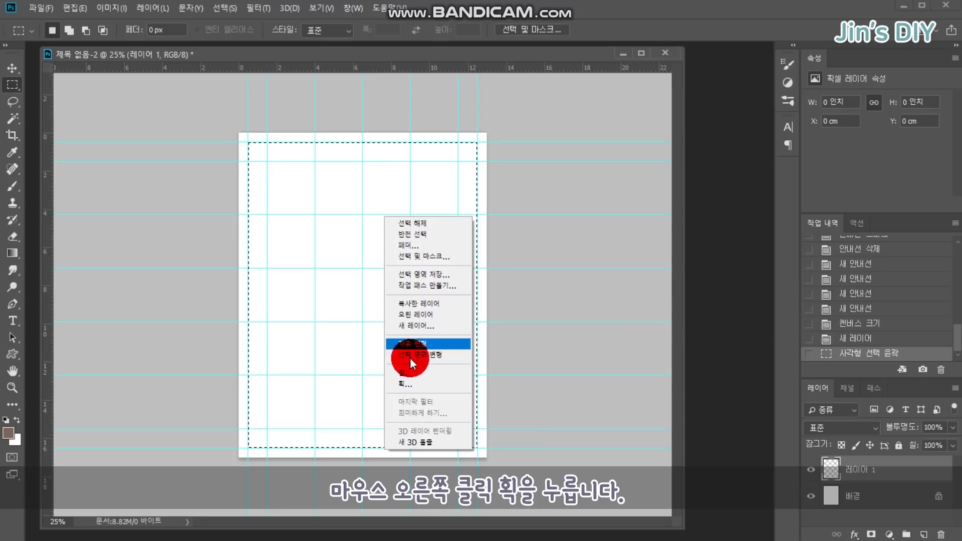
pyautogui.click(413, 382)
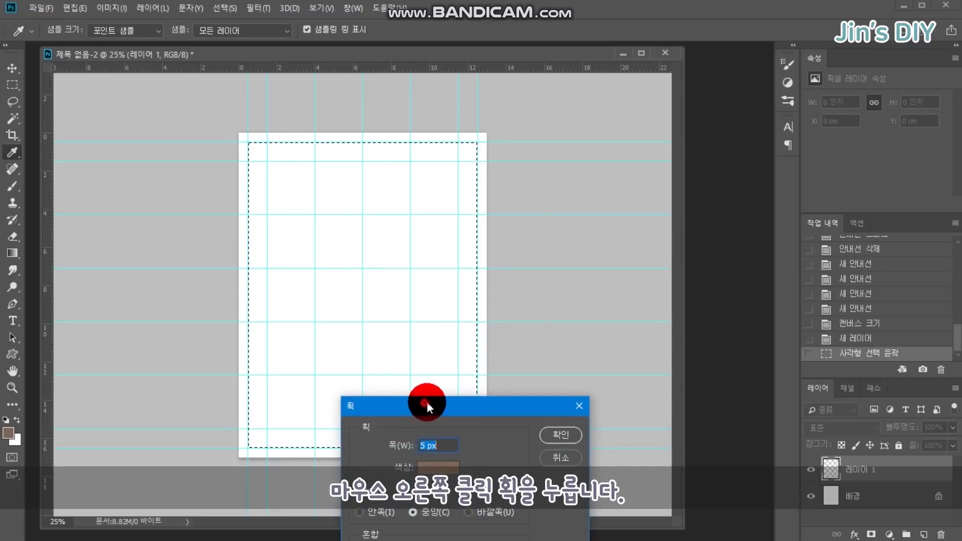
pyautogui.moveTo(425, 404); pyautogui.dragTo(543, 199)
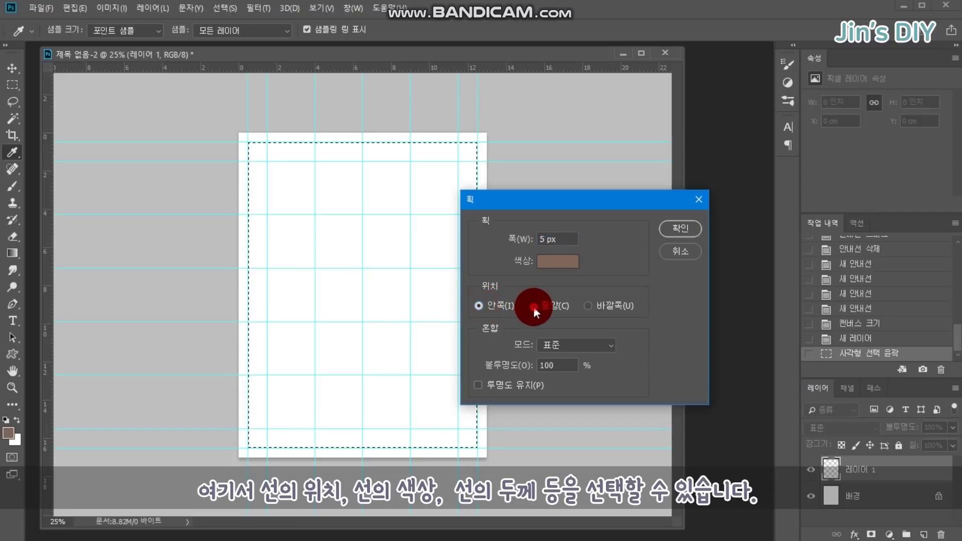
pyautogui.click(609, 306)
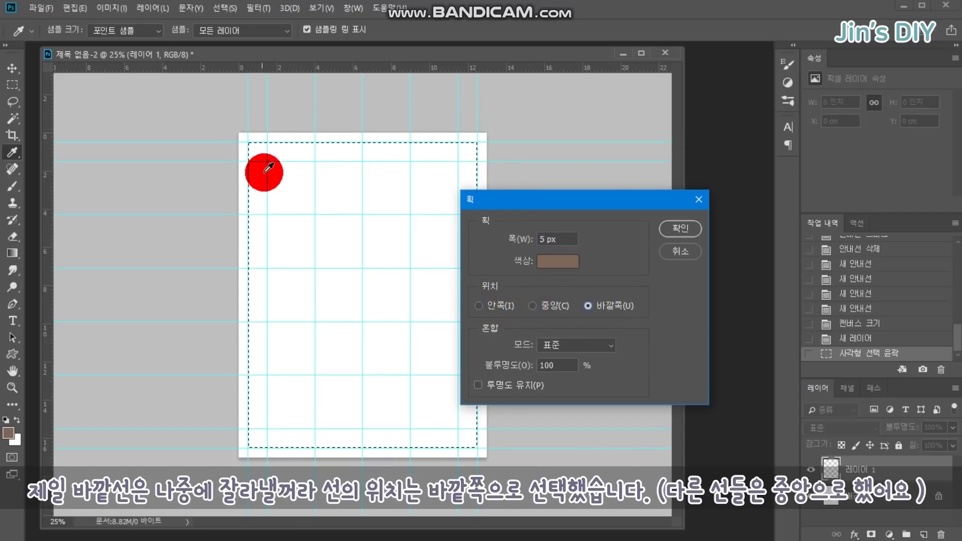
pyautogui.click(555, 260)
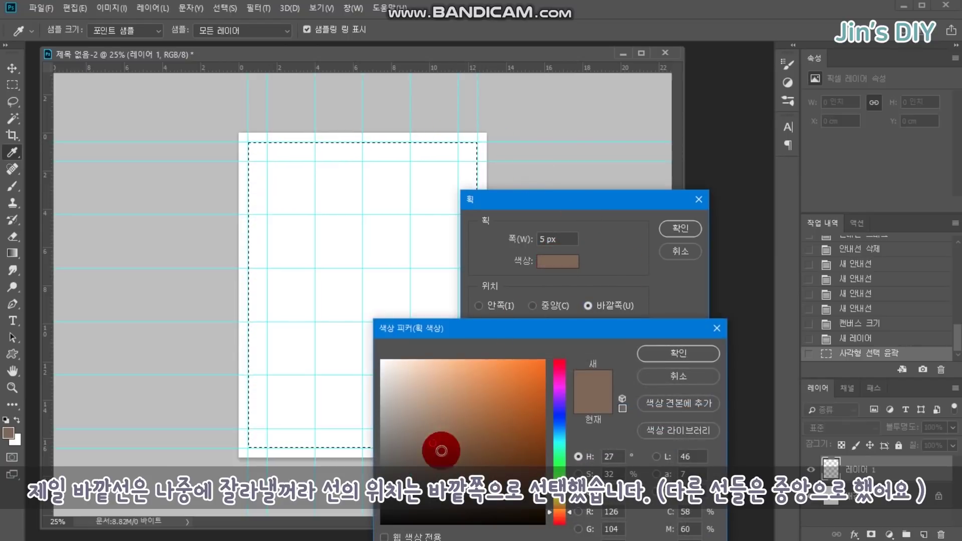
pyautogui.click(693, 354)
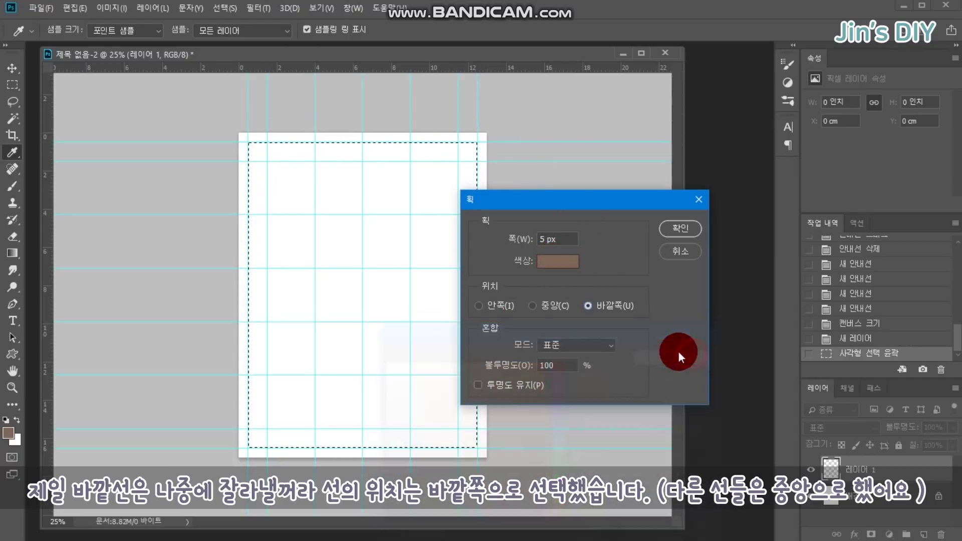
pyautogui.click(684, 229)
pyautogui.hotkey('ctrl', 'd')
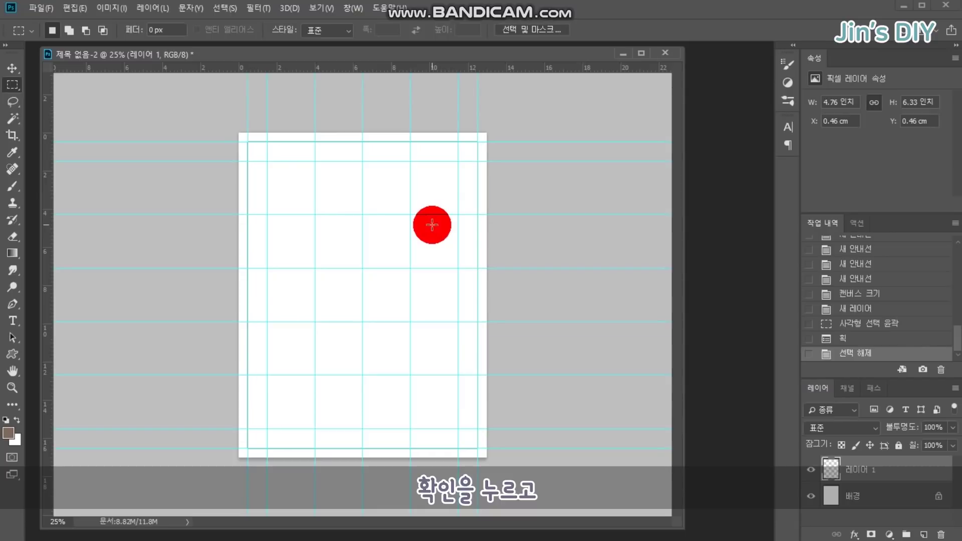
# Hide the extras to inspect the outer frame without guides, and show them again
pyautogui.click(327, 9)
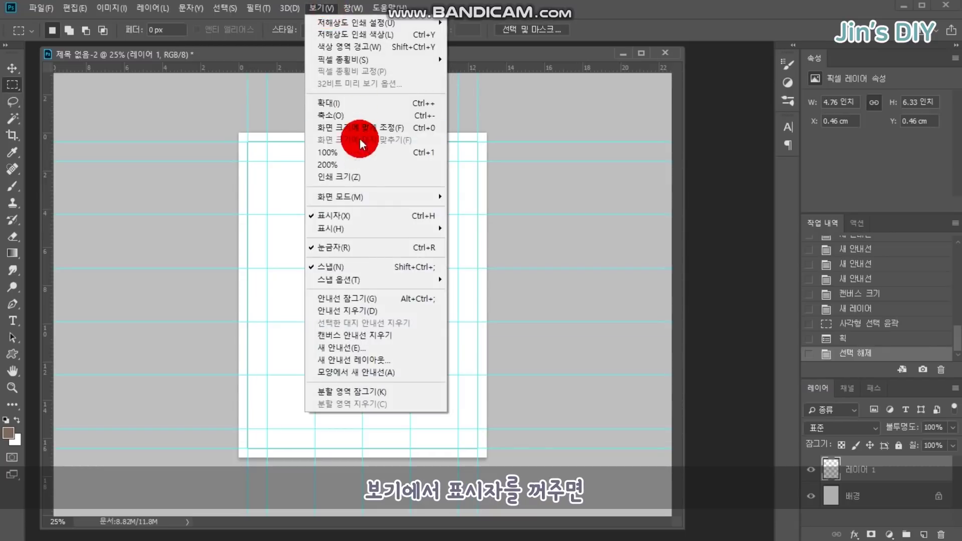
pyautogui.click(342, 216)
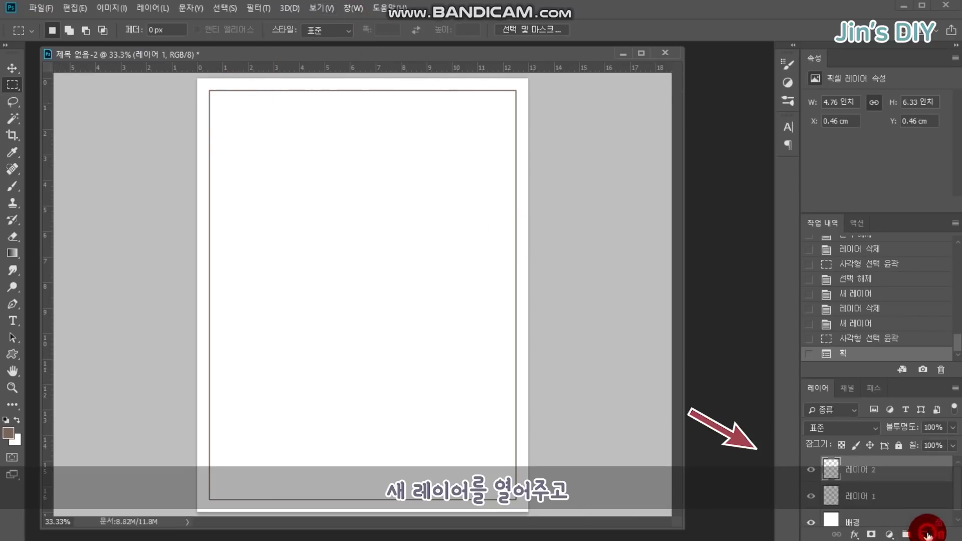
pyautogui.moveTo(315, 7); pyautogui.dragTo(312, 215)
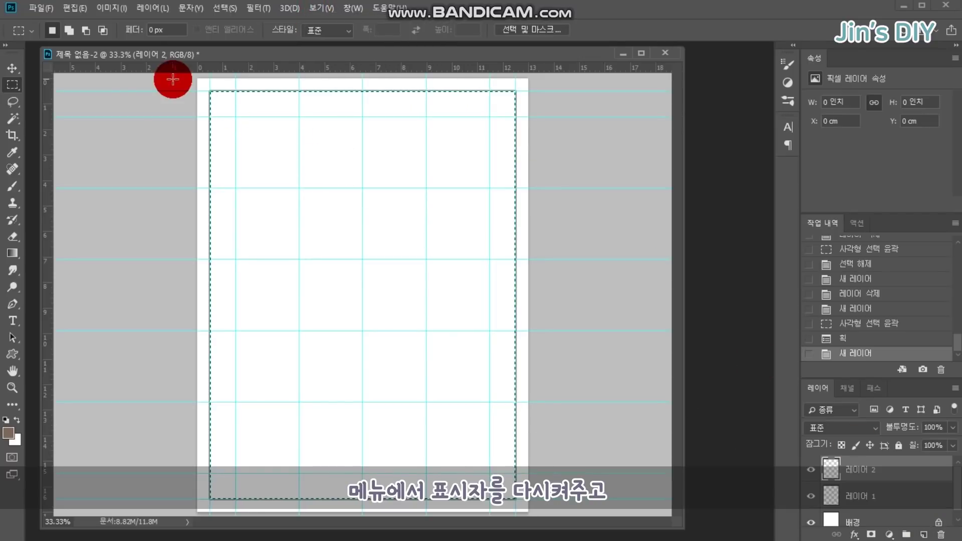
# On the new empty layer, outline the rectangle inside the margin guides with a 5 px brown stroke positioned at centre, and deselect
pyautogui.click(243, 115)
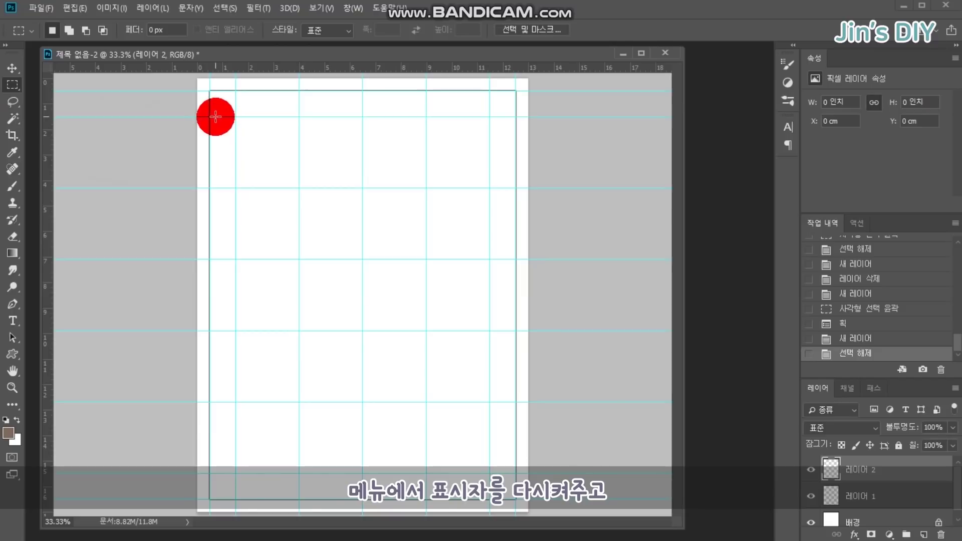
pyautogui.moveTo(235, 117); pyautogui.dragTo(490, 473)
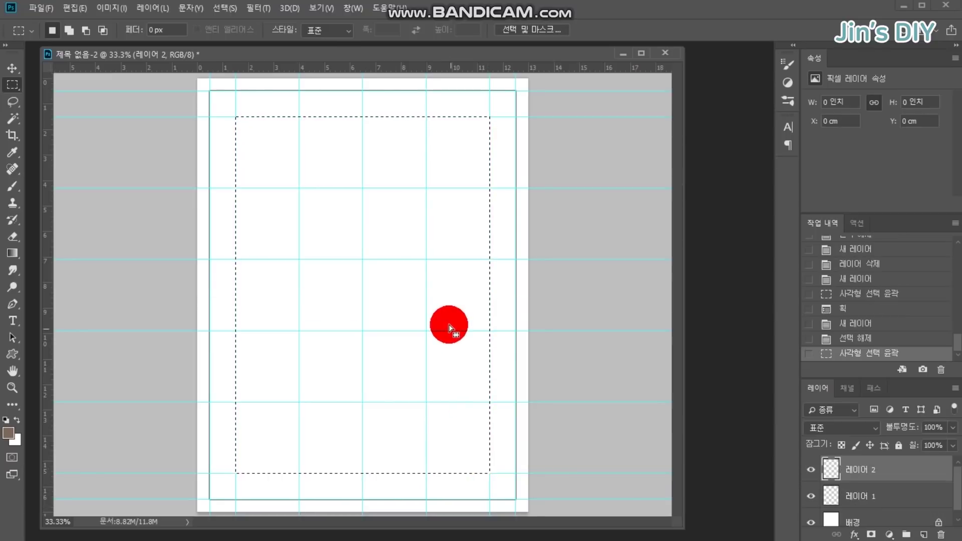
pyautogui.rightClick(450, 331)
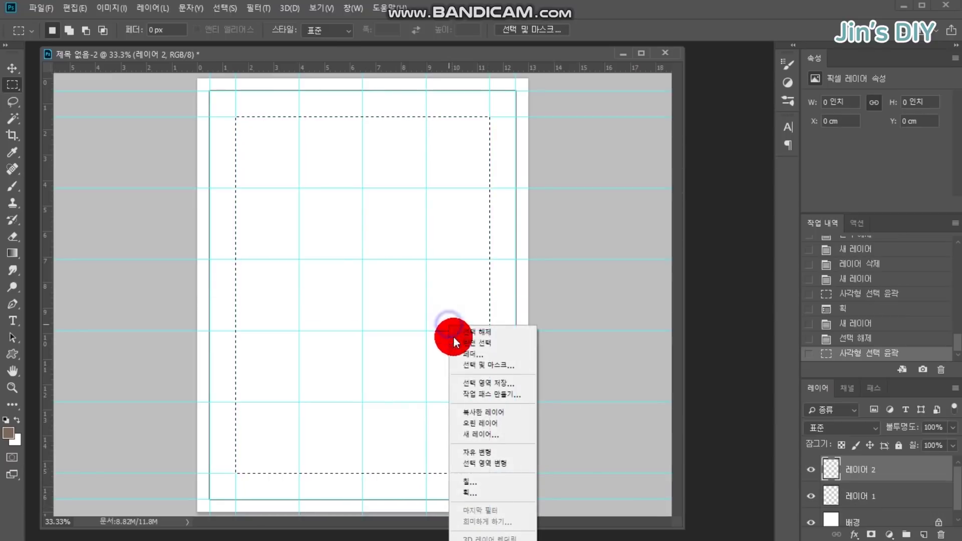
pyautogui.click(478, 492)
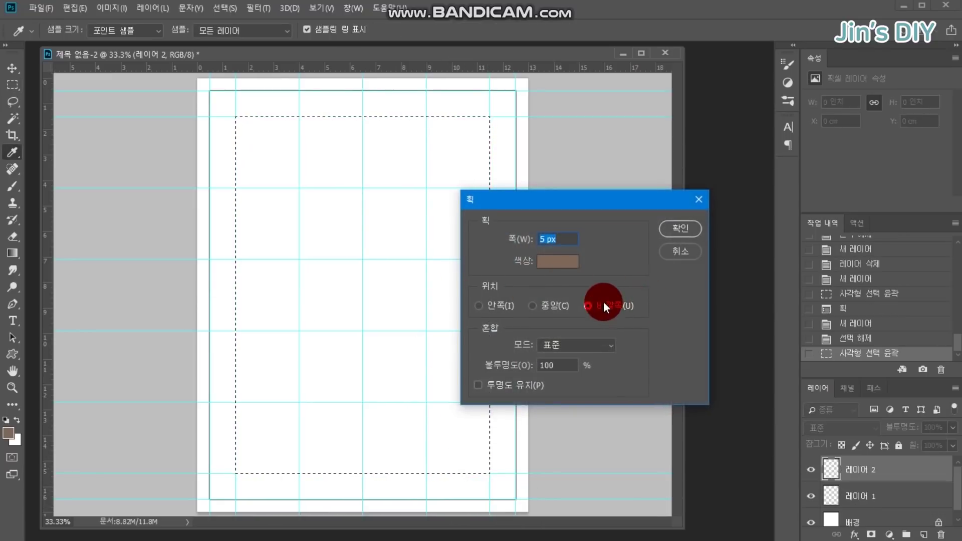
pyautogui.click(604, 302)
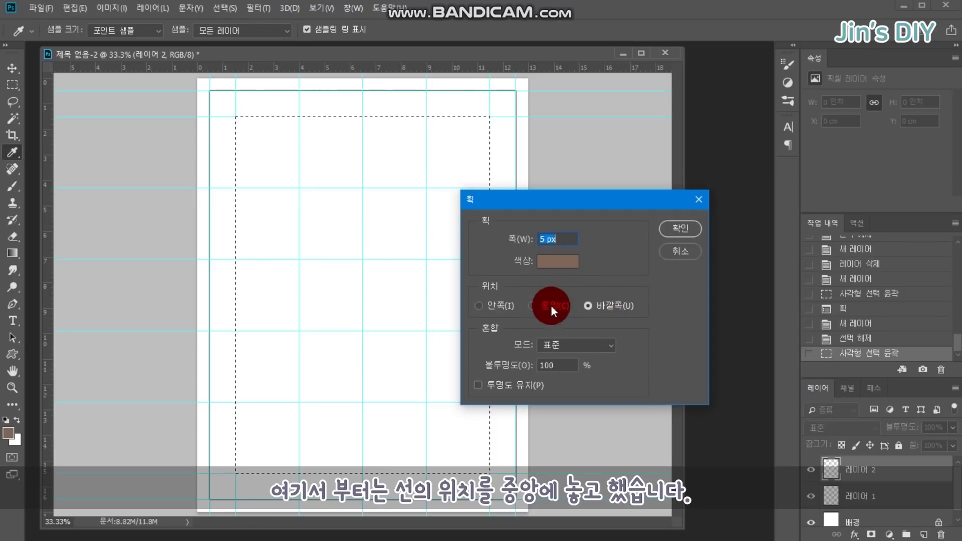
pyautogui.click(536, 306)
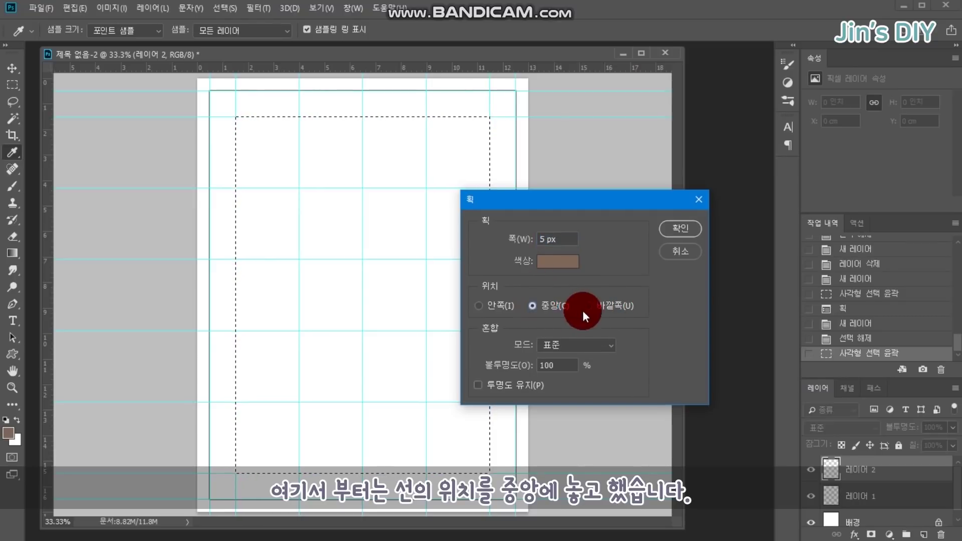
pyautogui.click(687, 228)
pyautogui.press('m')
pyautogui.click(267, 152)
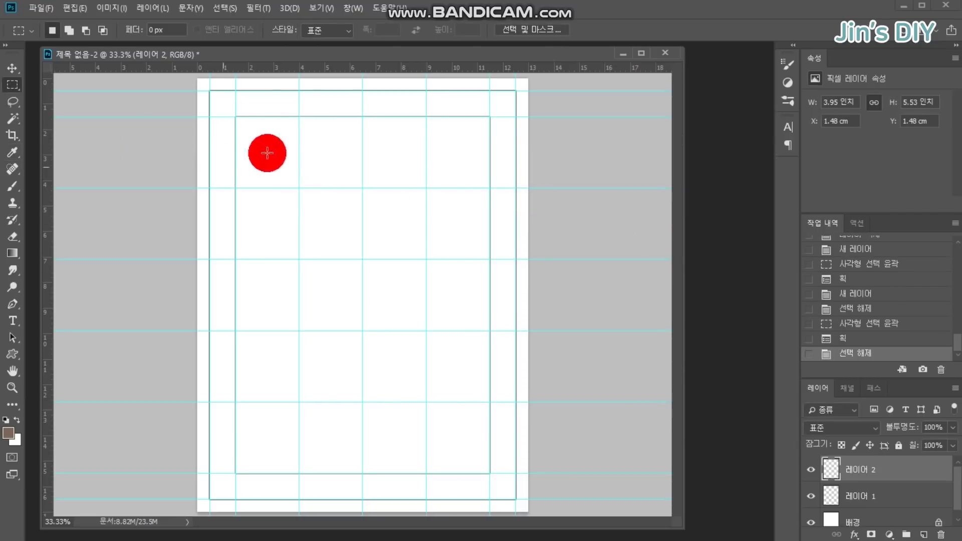
# Outline the second and fourth rows of the guide grid with 5 px brown centred strokes
pyautogui.moveTo(236, 188); pyautogui.dragTo(490, 259)
pyautogui.rightClick(457, 242)
pyautogui.click(477, 396)
pyautogui.click(668, 233)
pyautogui.press('m')
pyautogui.moveTo(230, 329)
pyautogui.mouseDown()
pyautogui.moveTo(427, 402)
pyautogui.moveTo(489, 401)
pyautogui.mouseUp()
pyautogui.rightClick(461, 382)
pyautogui.click(481, 539)
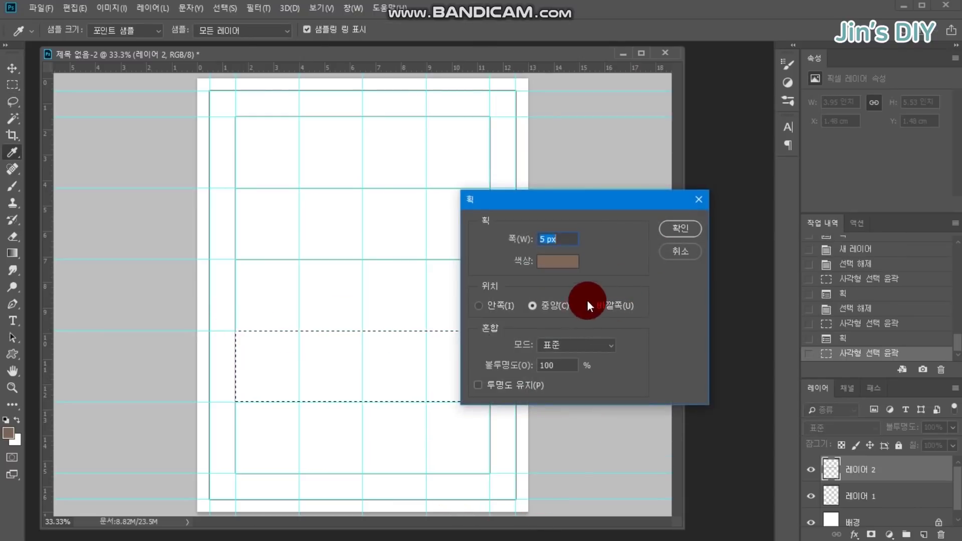
pyautogui.click(676, 230)
# Outline the second and fourth columns of the guide grid with 5 px brown centred strokes, and deselect
pyautogui.press('m')
pyautogui.moveTo(299, 116); pyautogui.dragTo(363, 473)
pyautogui.rightClick(348, 434)
pyautogui.click(351, 435)
pyautogui.click(676, 229)
pyautogui.moveTo(427, 117); pyautogui.dragTo(490, 473)
pyautogui.rightClick(486, 411)
pyautogui.click(483, 359)
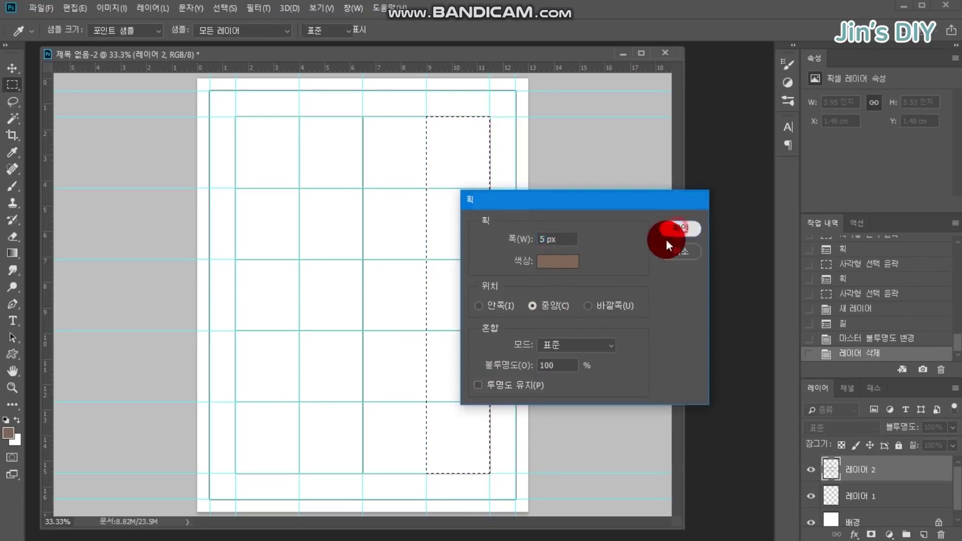
pyautogui.click(678, 230)
pyautogui.click(424, 286)
# Add a text line above the grid with the weekdays 목, 금, 토 and 일, spaced apart across the columns
pyautogui.click(275, 103)
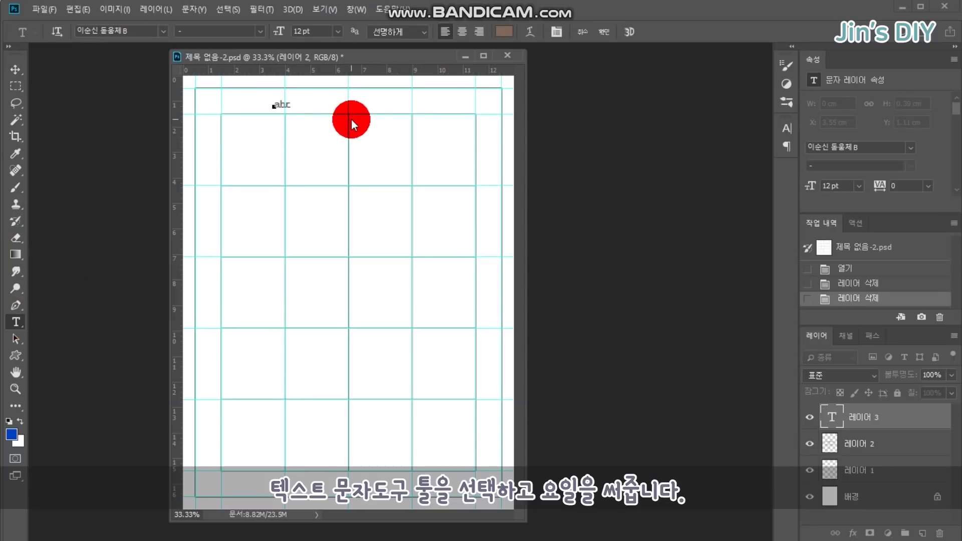
pyautogui.write('목')
pyautogui.write('                그ㅁ               토               ㅇ')
pyautogui.write('ㅣㄹ')
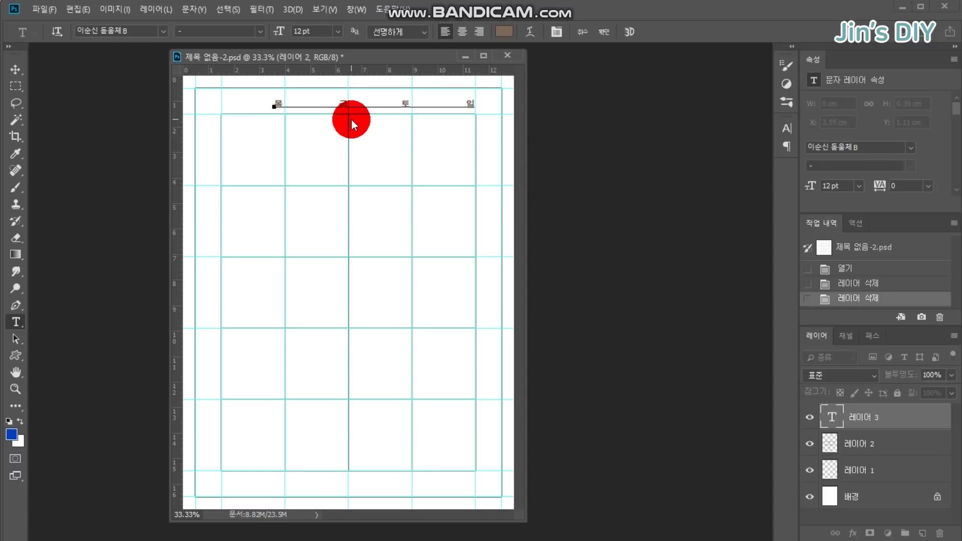
# Position the weekday text line just above the grid's upper edge, at about X 3.58 cm, Y 1.01 cm
pyautogui.click(15, 70)
pyautogui.hotkey('ctrl', '+')
pyautogui.moveTo(527, 256); pyautogui.dragTo(763, 256)
pyautogui.moveTo(566, 172); pyautogui.dragTo(515, 249)
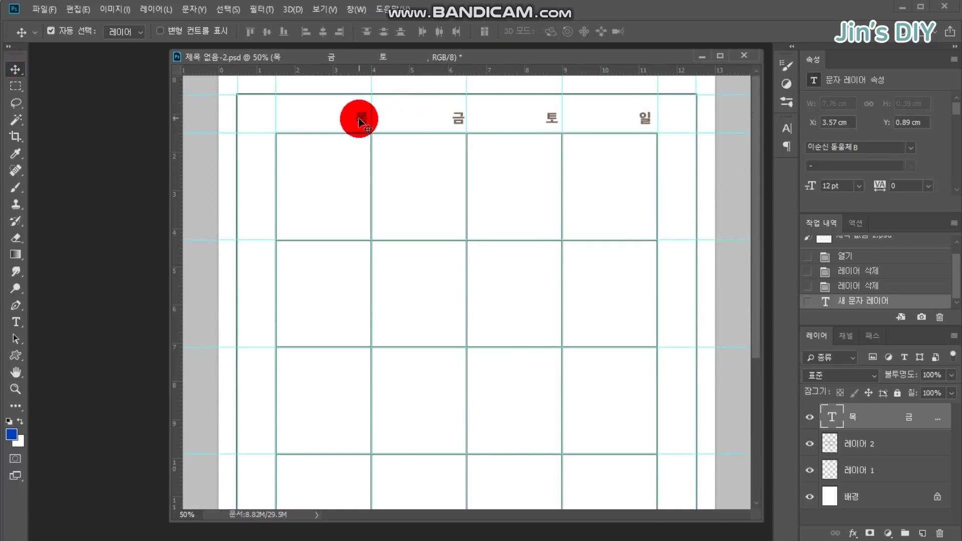
pyautogui.moveTo(363, 124); pyautogui.dragTo(363, 124)
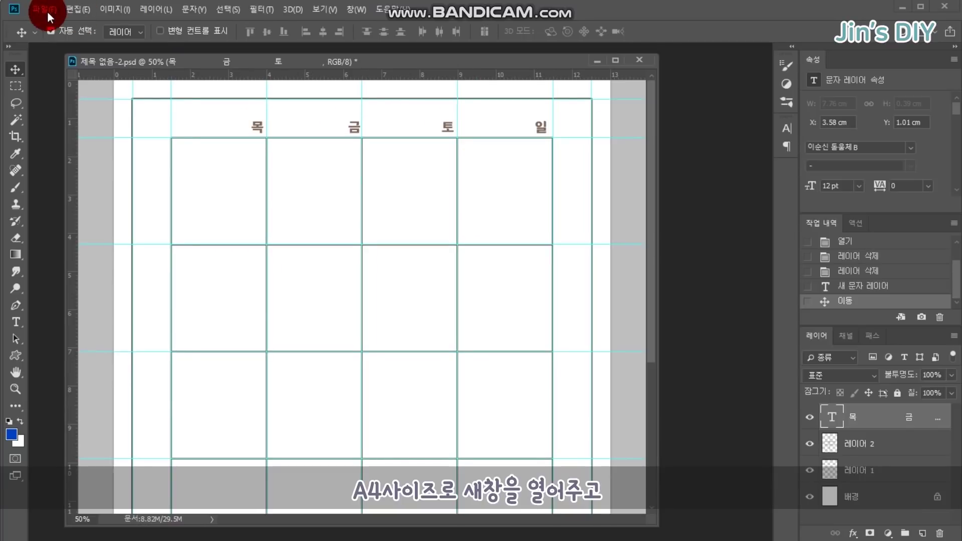
# Create a new document 297 mm wide and 210 mm high at 300 pixels per inch with a white background
pyautogui.click(47, 11)
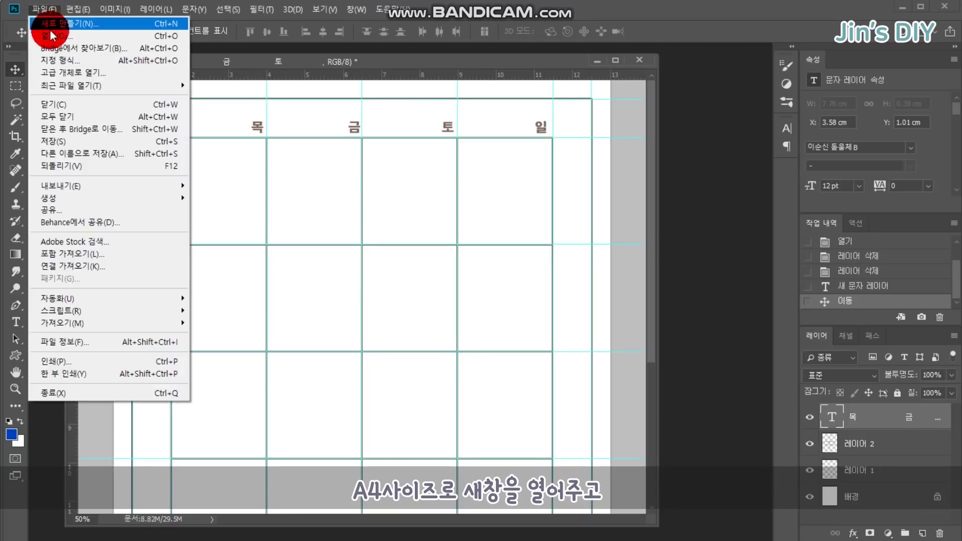
pyautogui.click(53, 25)
pyautogui.click(562, 213)
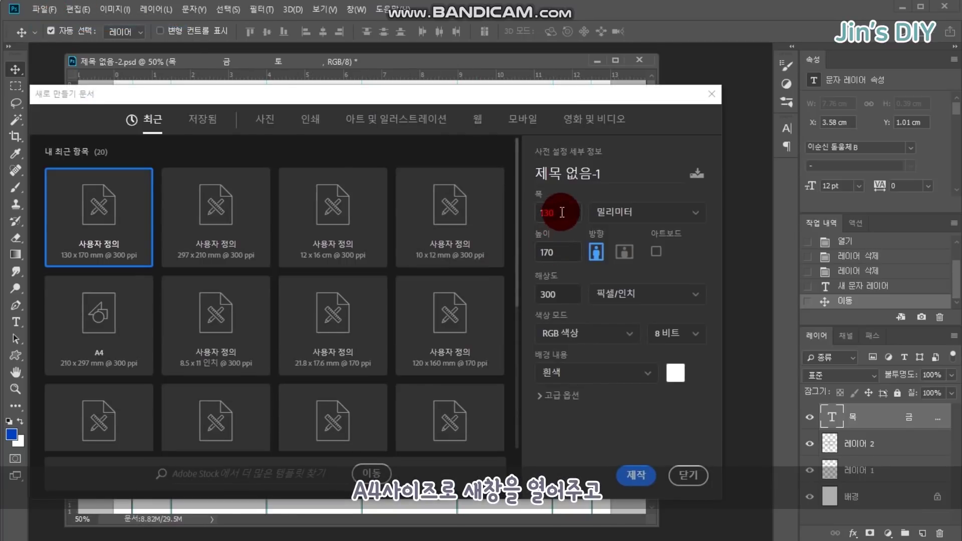
pyautogui.write('297')
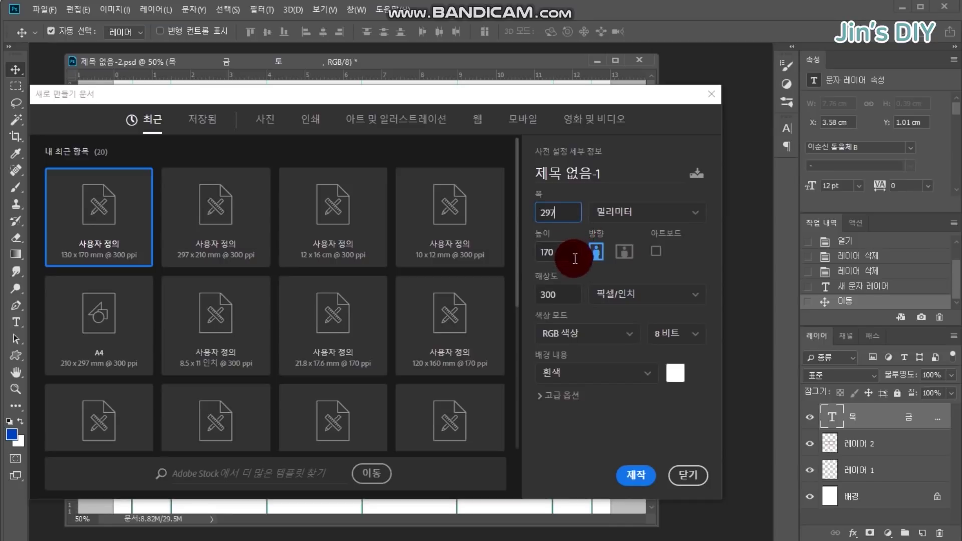
pyautogui.press('Tab')
pyautogui.write('210')
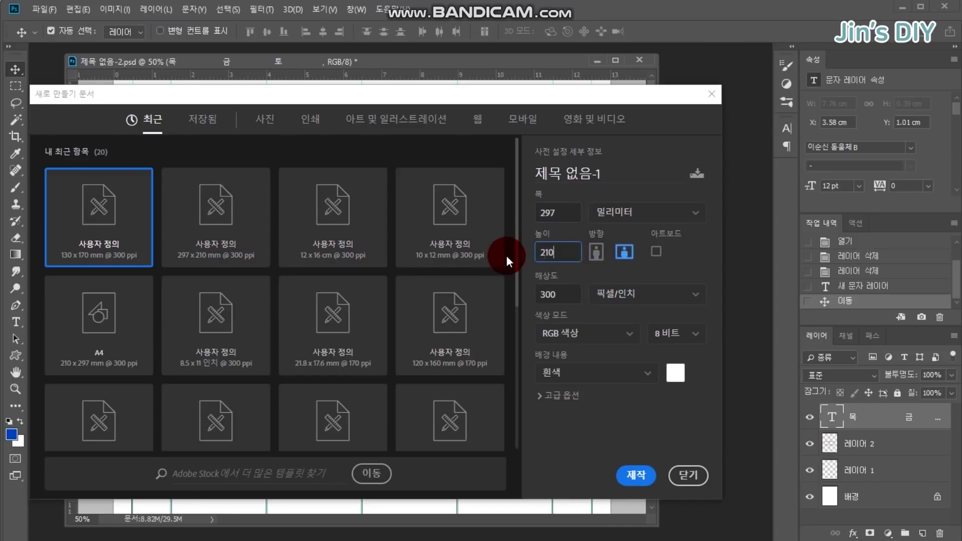
pyautogui.click(634, 469)
# Copy the weekday text layer, 레이어 2 and 레이어 1 together from 제목 없음-2.psd into the new landscape document
pyautogui.click(633, 134)
pyautogui.moveTo(464, 64); pyautogui.dragTo(599, 59)
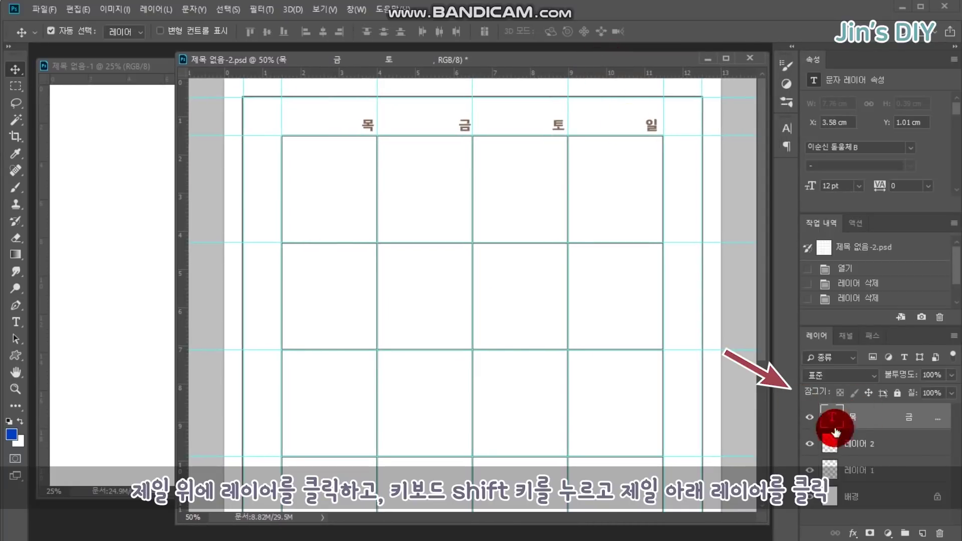
pyautogui.keyDown('shift'); pyautogui.click(871, 472); pyautogui.keyUp('shift')
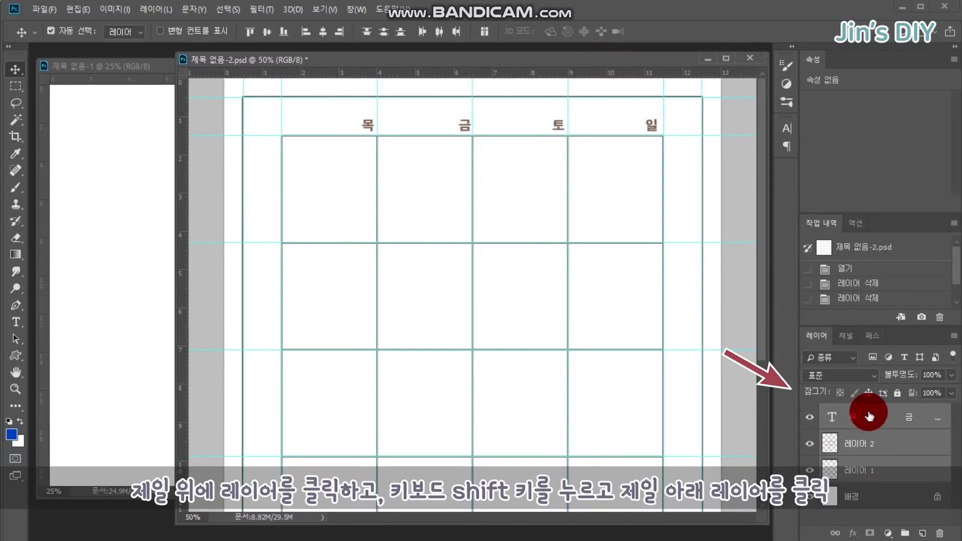
pyautogui.moveTo(874, 416); pyautogui.dragTo(152, 313)
# Place the copied calendar in the right half of the landscape page, centred vertically
pyautogui.moveTo(199, 204); pyautogui.dragTo(500, 188)
pyautogui.hotkey('ctrl', '-')
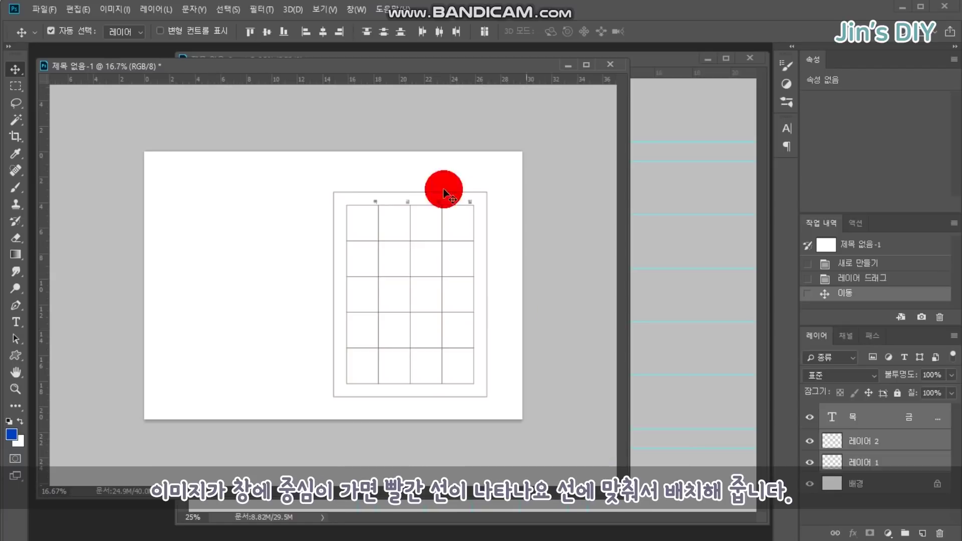
pyautogui.moveTo(376, 212)
pyautogui.mouseDown()
pyautogui.moveTo(374, 193)
pyautogui.moveTo(399, 197)
pyautogui.moveTo(375, 191)
pyautogui.mouseUp()
# Return to 제목 없음-2.psd, select 레이어 2, hide the weekday text layer and turn off the guides
pyautogui.click(661, 225)
pyautogui.click(847, 446)
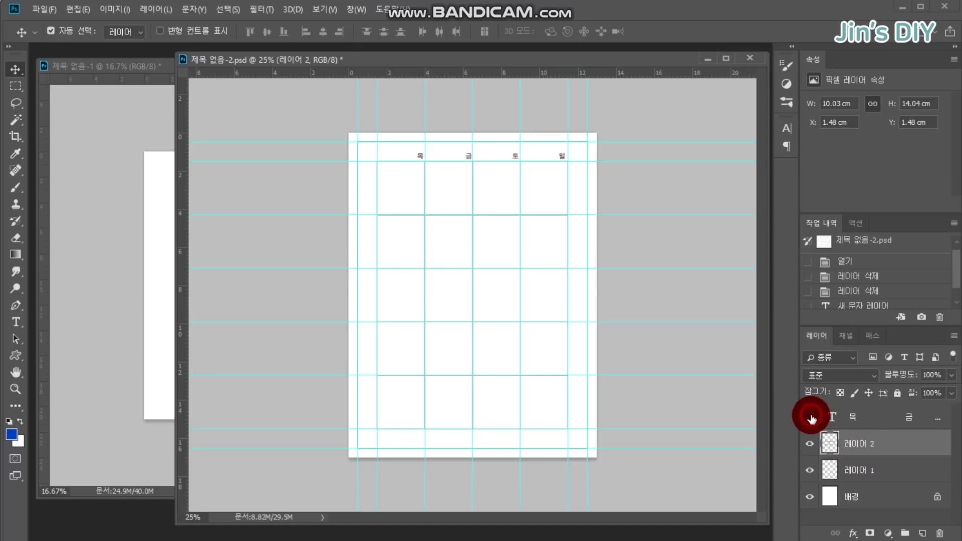
pyautogui.click(811, 419)
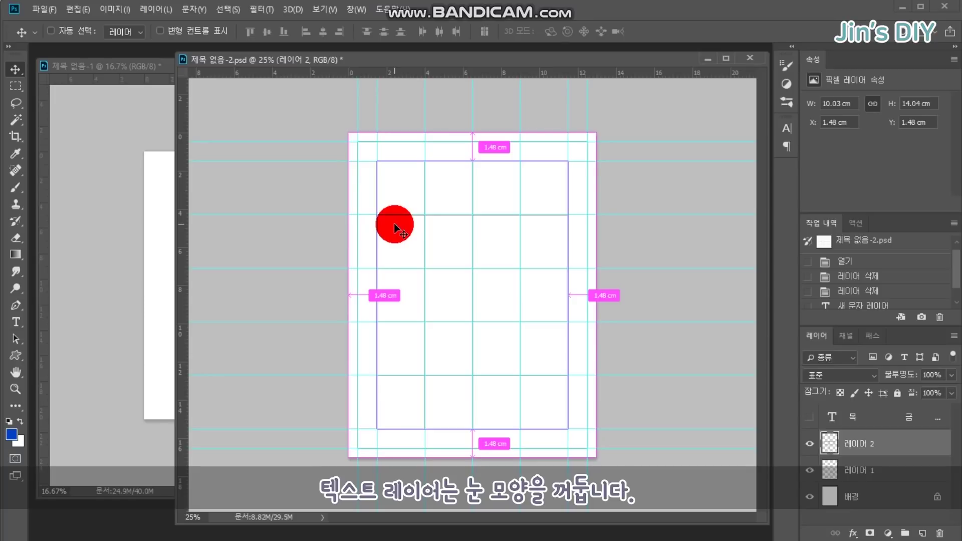
pyautogui.hotkey('ctrl', '+')
pyautogui.press('ctrl')
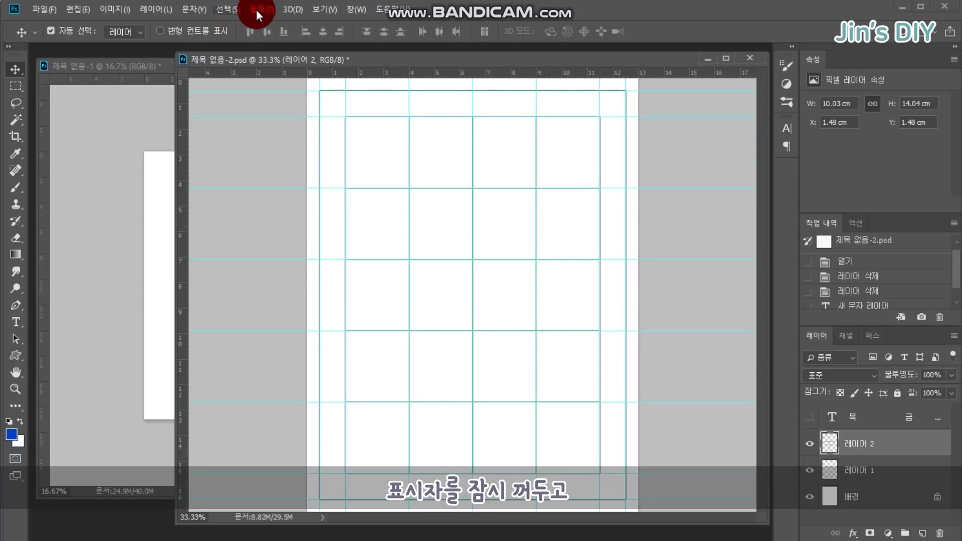
pyautogui.click(323, 10)
pyautogui.click(356, 218)
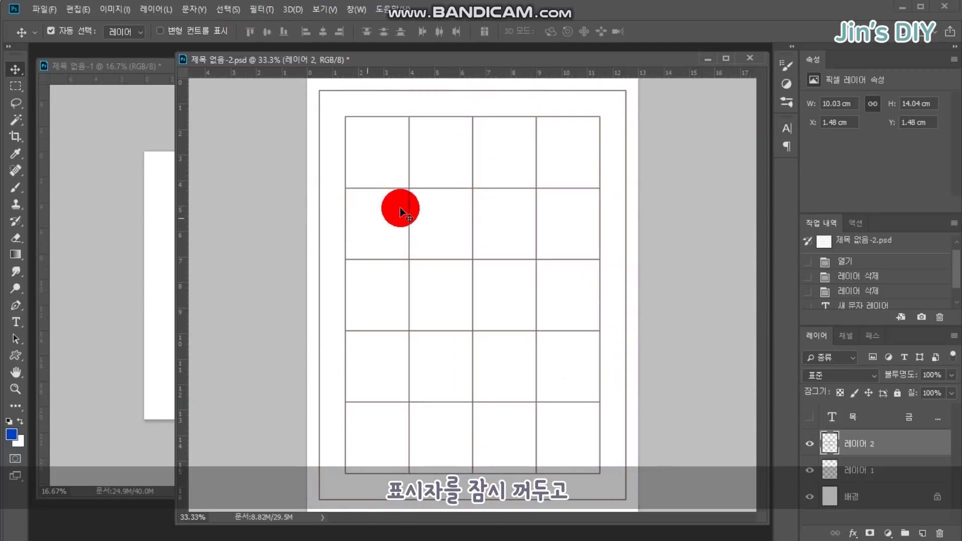
# With the Eraser in block mode, erase the right ends of the first column's inner horizontal lines beside the vertical line
pyautogui.click(13, 237)
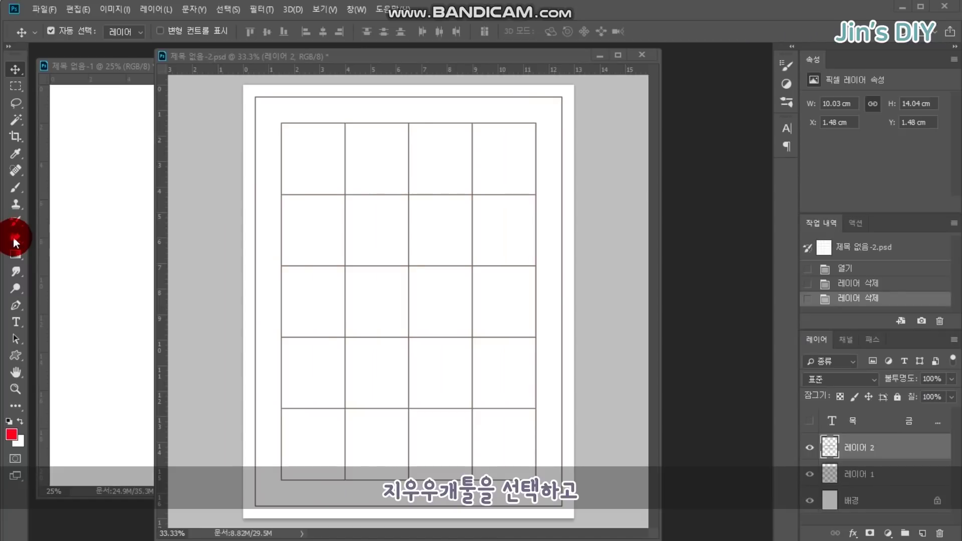
pyautogui.click(18, 238)
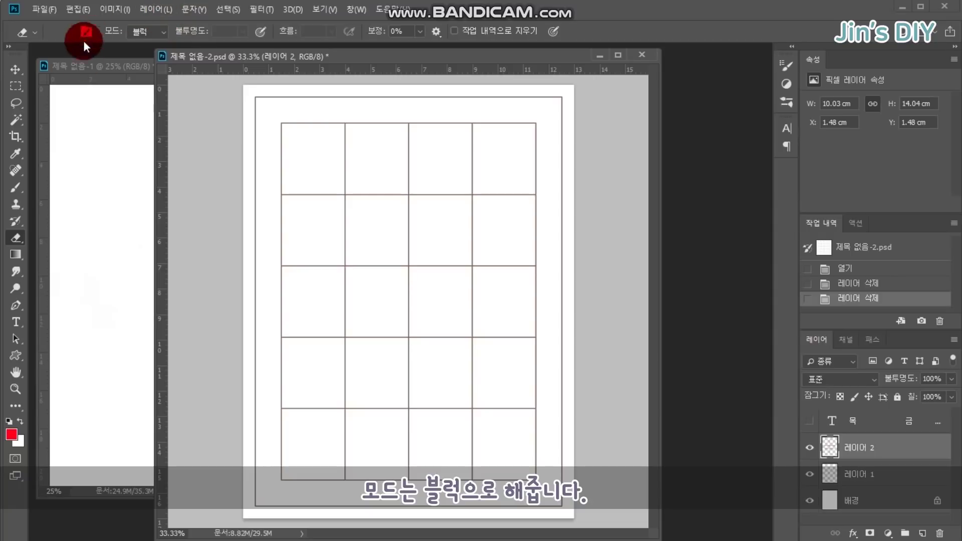
pyautogui.click(142, 69)
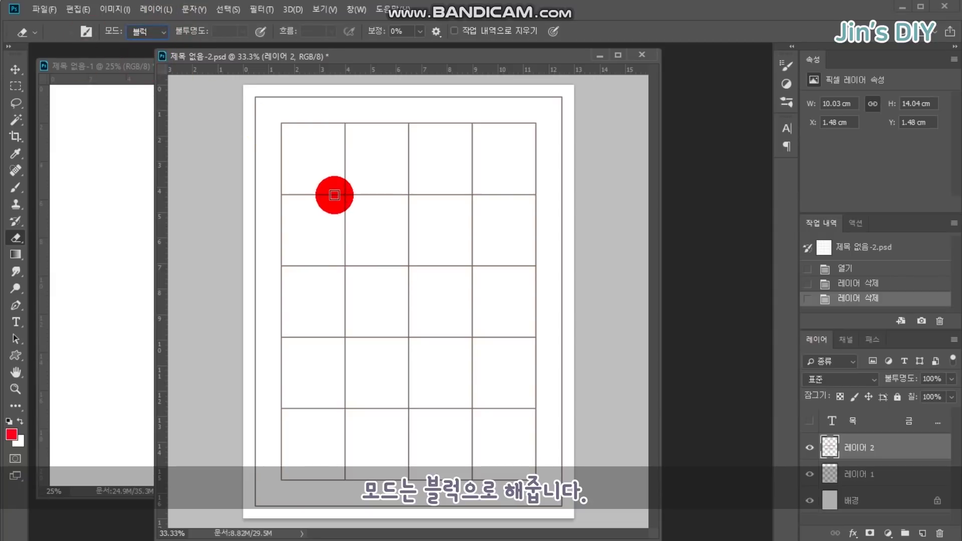
pyautogui.hotkey('ctrl', '+')
pyautogui.hotkey('ctrl', '+')
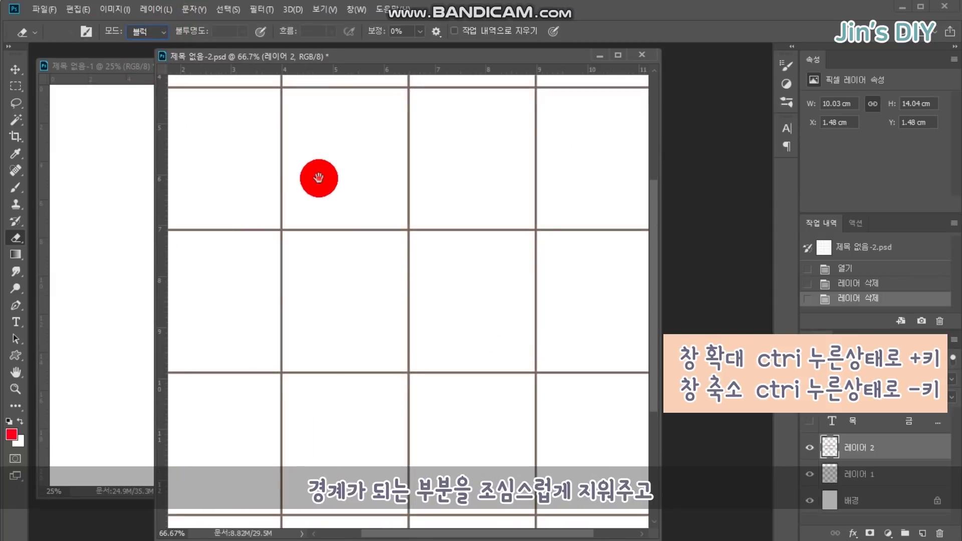
pyautogui.moveTo(318, 176); pyautogui.dragTo(371, 281)
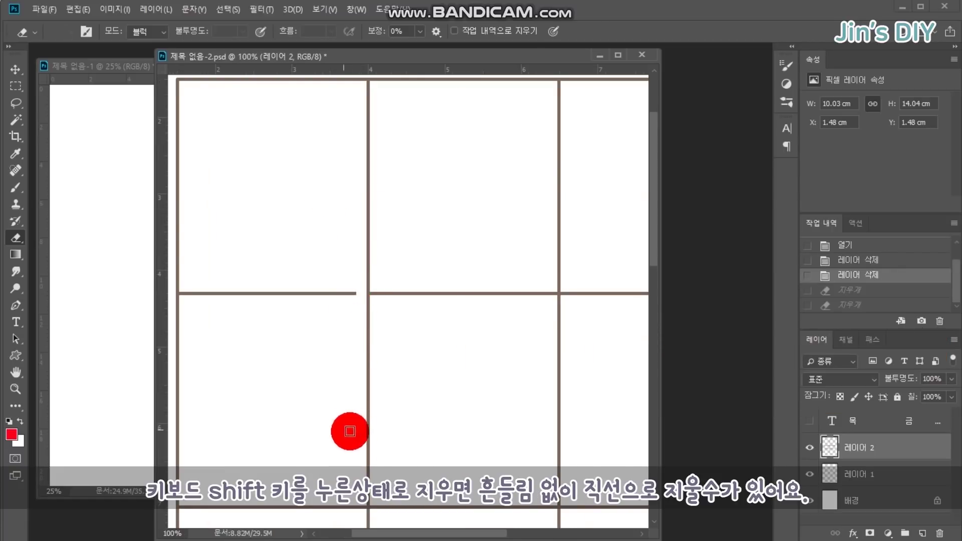
pyautogui.moveTo(362, 517)
pyautogui.mouseDown()
pyautogui.moveTo(362, 539)
pyautogui.moveTo(357, 457)
pyautogui.moveTo(355, 508)
pyautogui.mouseUp()
# Erase the left ends of the first column's inner horizontal lines beside the grid's left border
pyautogui.moveTo(308, 468); pyautogui.dragTo(415, 429)
pyautogui.click(292, 454)
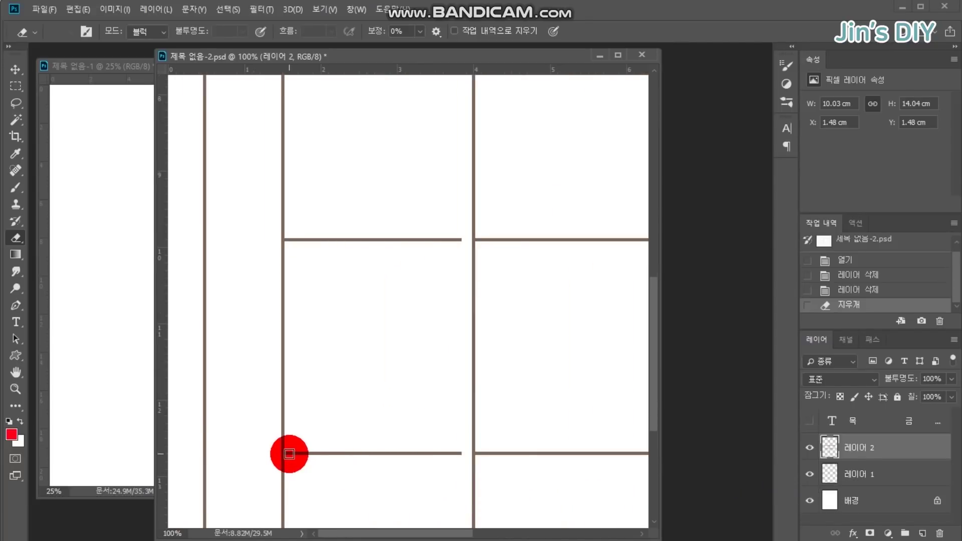
pyautogui.moveTo(299, 416); pyautogui.dragTo(290, 455)
pyautogui.moveTo(290, 117)
pyautogui.mouseDown()
pyautogui.moveTo(296, 56)
pyautogui.moveTo(297, 125)
pyautogui.moveTo(303, 60)
pyautogui.moveTo(303, 123)
pyautogui.mouseUp()
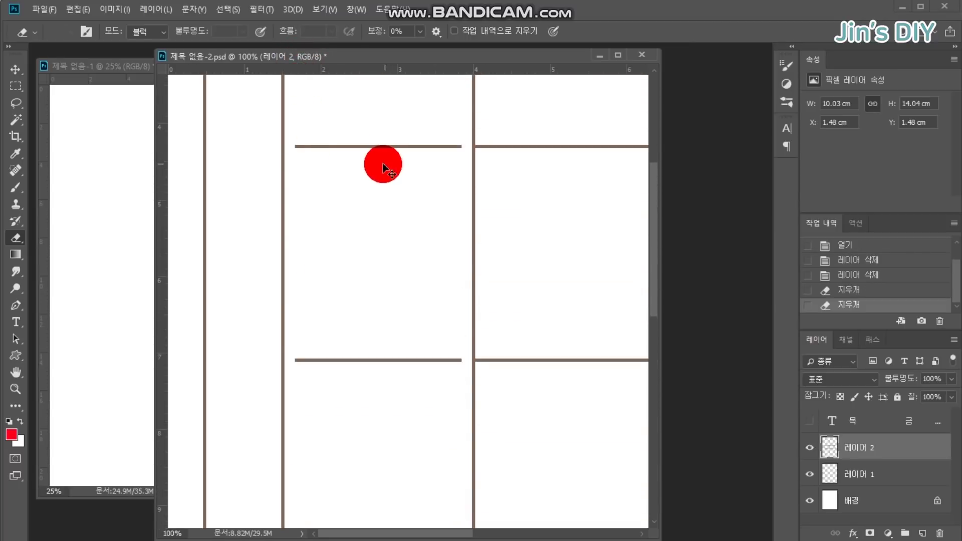
# Switch the Eraser to brush mode and erase the remaining inner horizontal lines of the first column
pyautogui.hotkey('ctrl', '-')
pyautogui.hotkey('ctrl', '-')
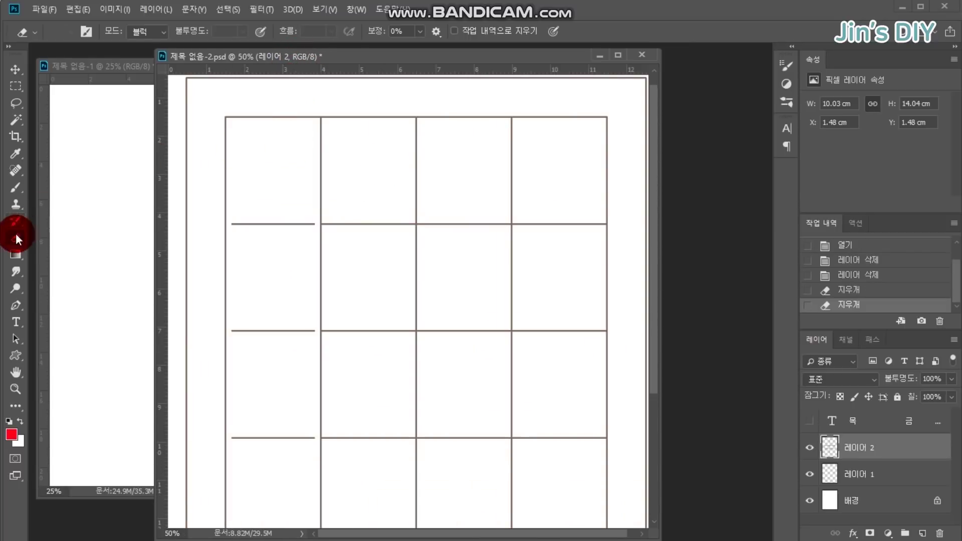
pyautogui.click(132, 24)
pyautogui.click(150, 45)
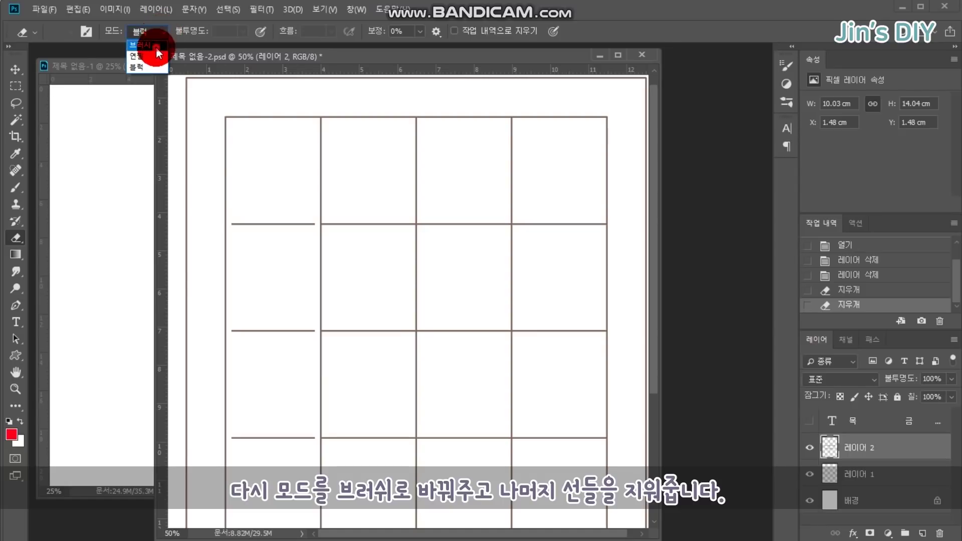
pyautogui.click(247, 216)
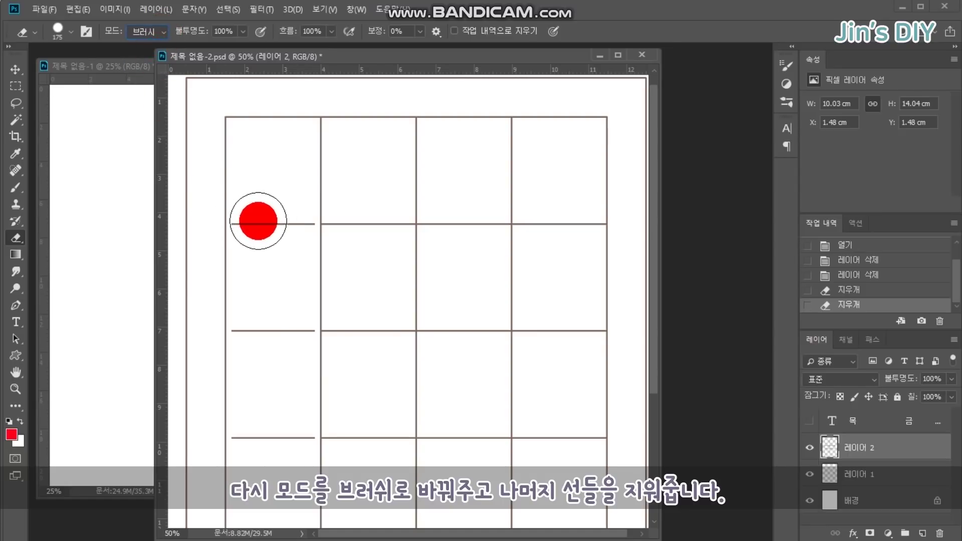
pyautogui.click(258, 221)
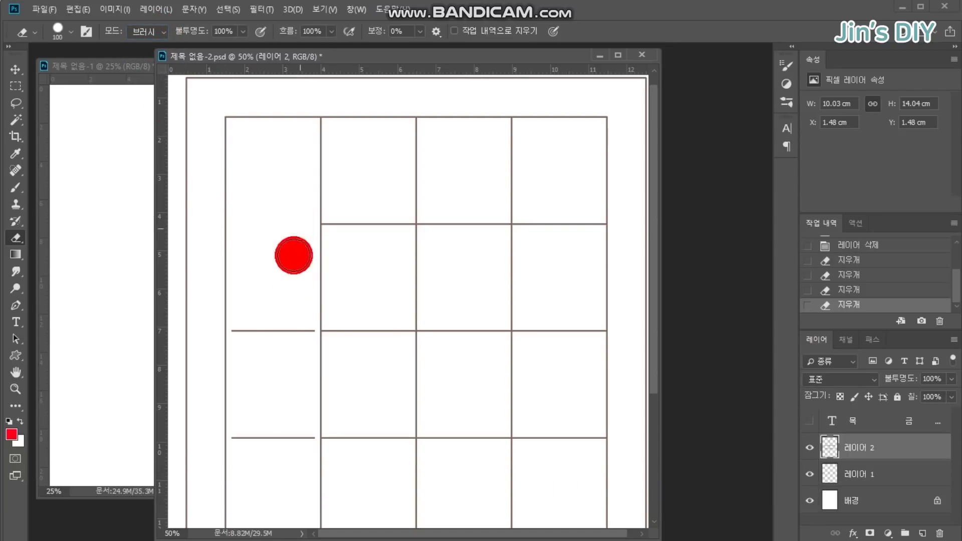
pyautogui.moveTo(248, 330); pyautogui.dragTo(301, 331)
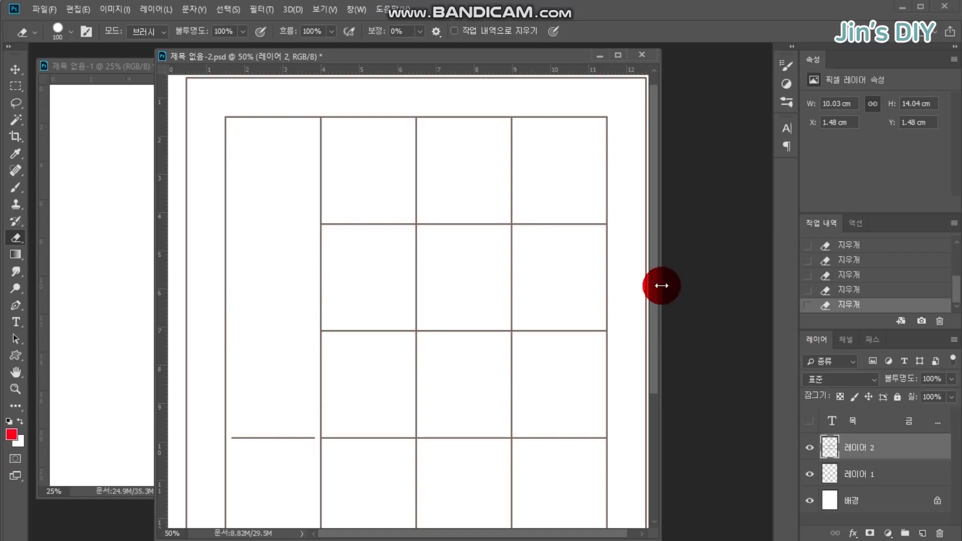
pyautogui.moveTo(654, 287); pyautogui.dragTo(654, 412)
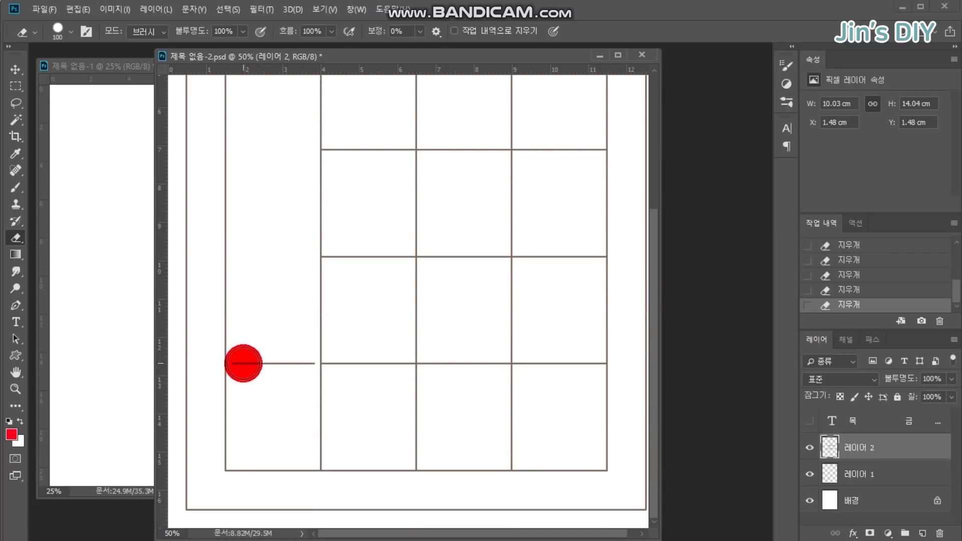
# Add a text line above the grid with the weekdays 월, 화 and 수, spaced apart across the last three columns
pyautogui.click(16, 322)
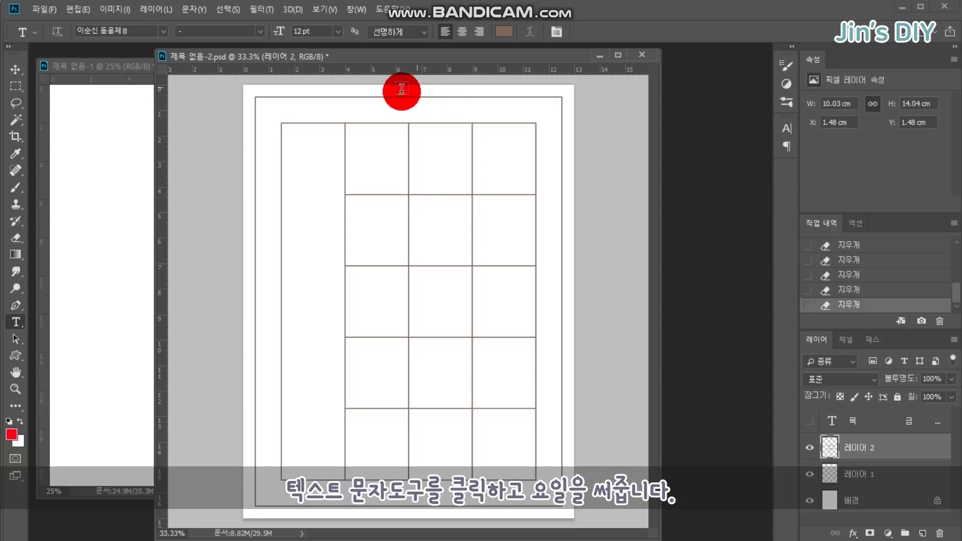
pyautogui.click(393, 117)
pyautogui.write('월')
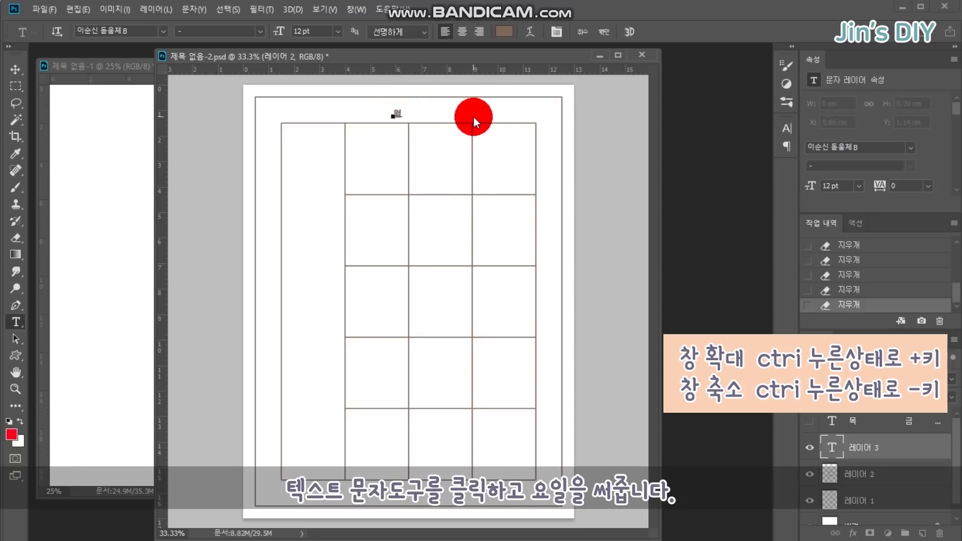
pyautogui.write('                    화                    수')
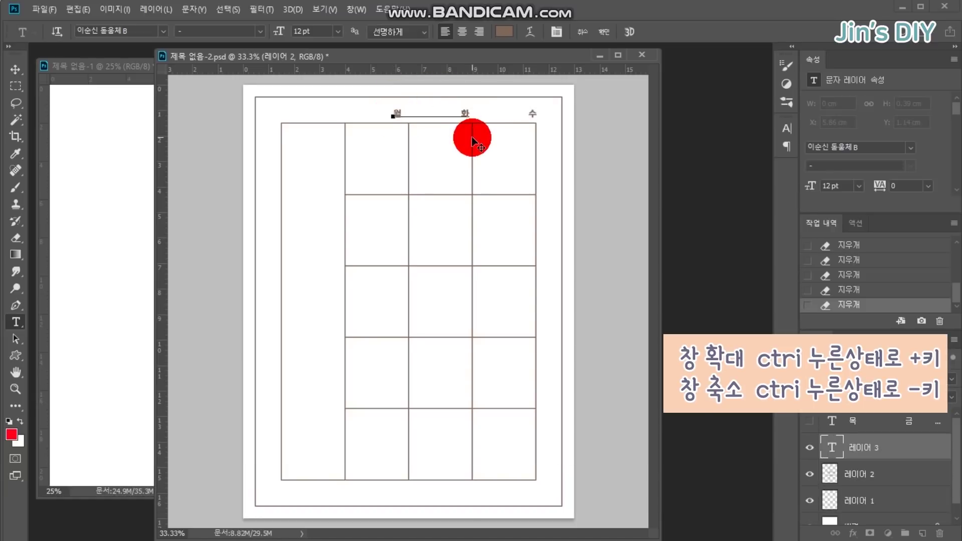
# Show the 목 금 토 일 text layer and move the new weekday line so that 월 lies exactly over 금
pyautogui.hotkey('ctrl', '+')
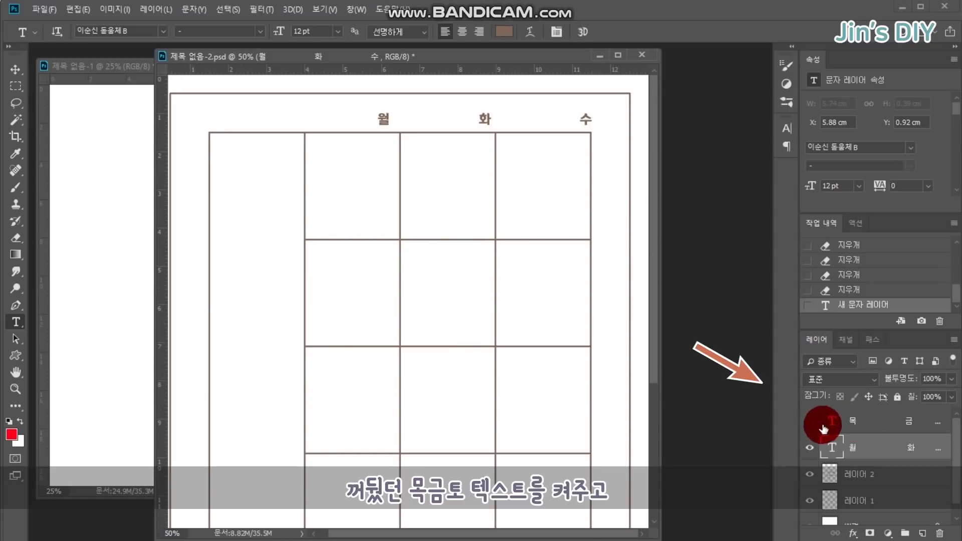
pyautogui.hotkey('ctrl', '+')
pyautogui.hotkey('ctrl', '+')
pyautogui.hotkey('ctrl', '+')
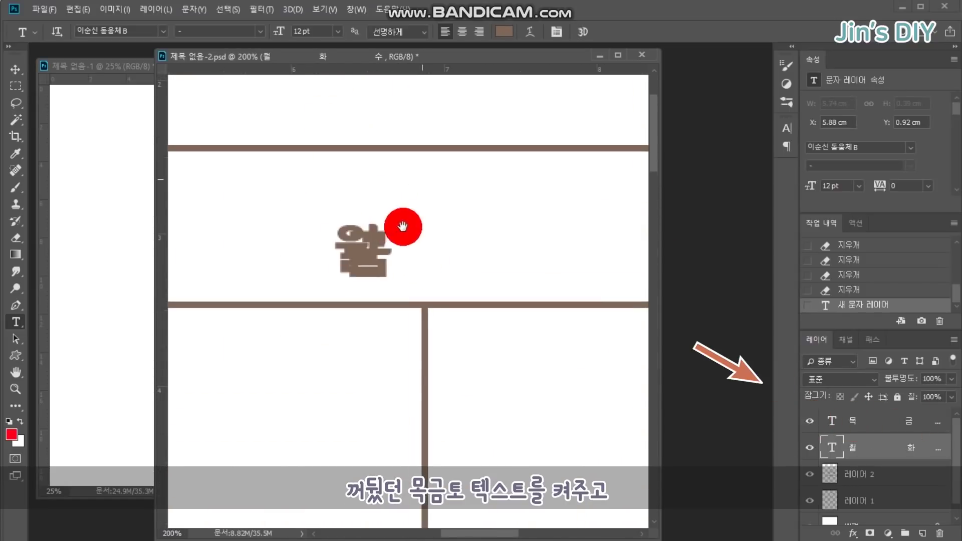
pyautogui.moveTo(659, 298); pyautogui.dragTo(813, 295)
pyautogui.click(15, 69)
pyautogui.moveTo(365, 226); pyautogui.dragTo(371, 233)
# Adjust the spacing before 수 in the new weekday line so that it lies over 일
pyautogui.moveTo(571, 533); pyautogui.dragTo(681, 446)
pyautogui.doubleClick(832, 447)
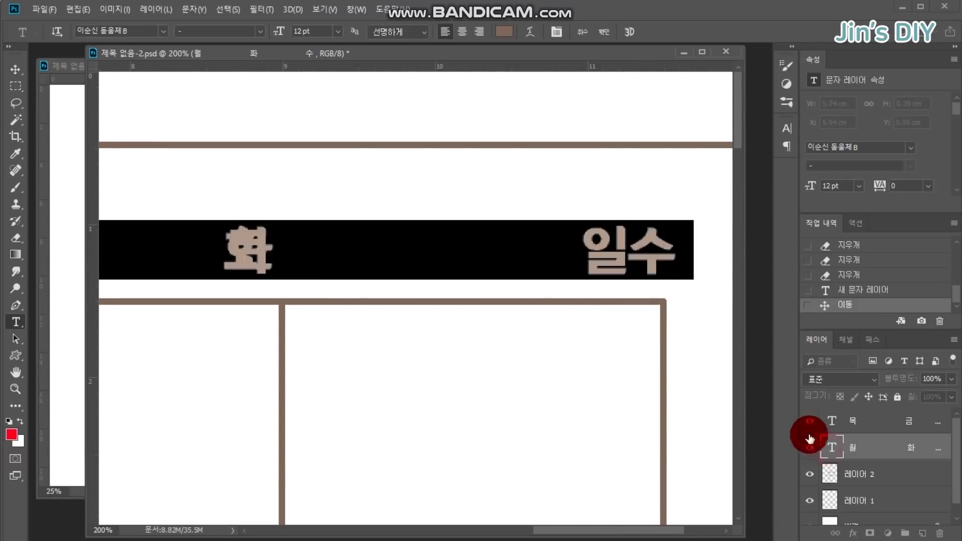
pyautogui.click(643, 253)
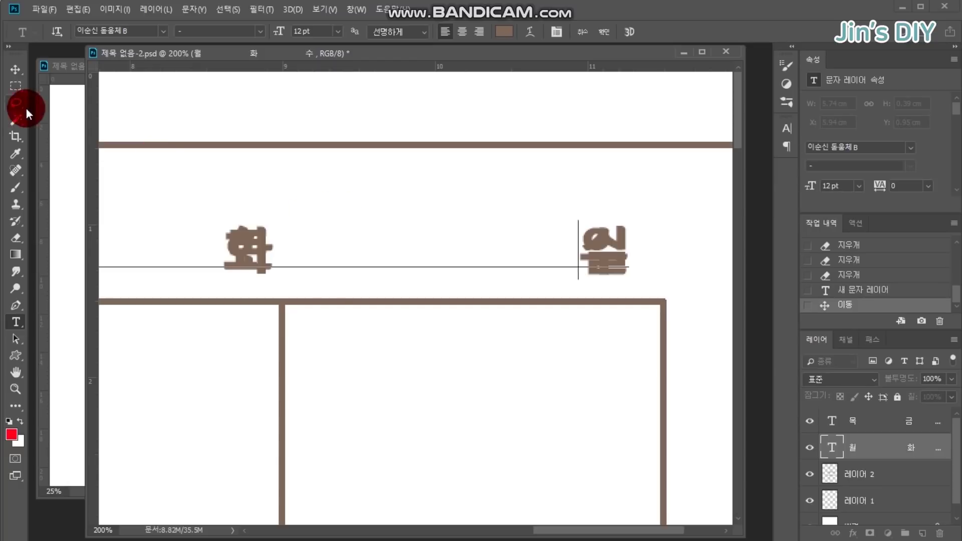
pyautogui.click(15, 69)
pyautogui.click(659, 427)
pyautogui.hotkey('ctrl', '-')
pyautogui.hotkey('ctrl', '-')
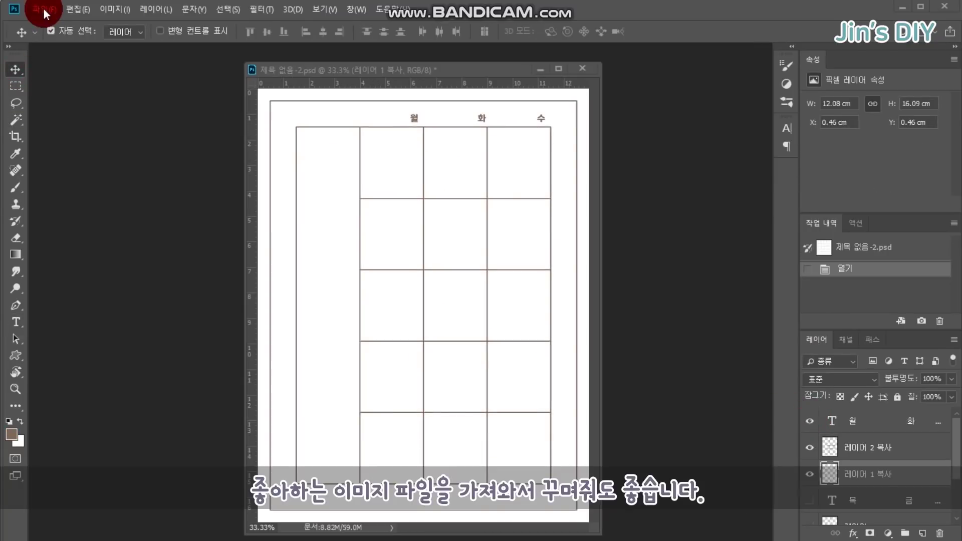
# Open the image flower-3415551_960_720 and select its flower bouquet with the Rectangular Marquee tool
pyautogui.click(43, 9)
pyautogui.click(57, 36)
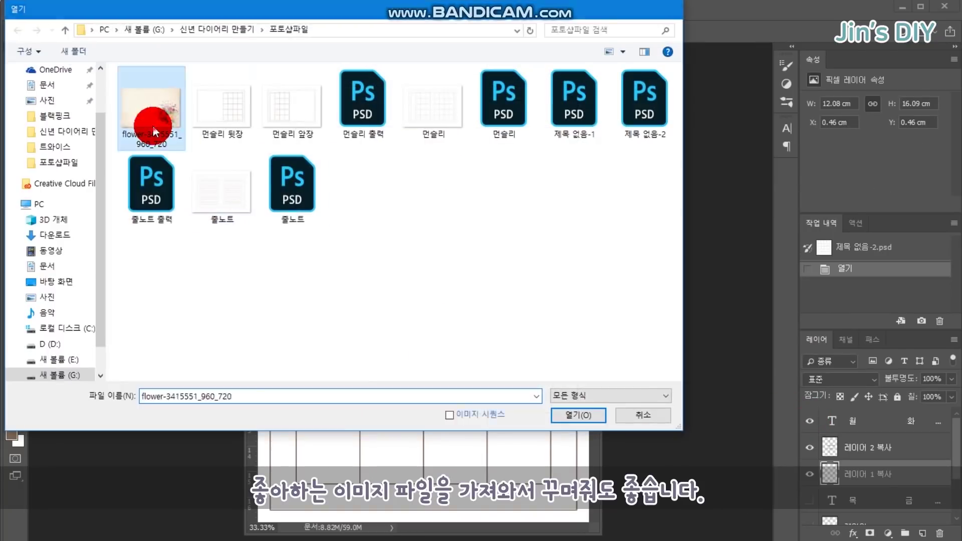
pyautogui.doubleClick(153, 126)
pyautogui.click(15, 85)
pyautogui.moveTo(321, 179); pyautogui.dragTo(656, 511)
pyautogui.click(453, 257)
pyautogui.moveTo(384, 180)
pyautogui.mouseDown()
pyautogui.moveTo(646, 518)
pyautogui.moveTo(670, 507)
pyautogui.mouseUp()
# Move the selected bouquet into the planner page and place it over the lower end of the first column
pyautogui.click(15, 69)
pyautogui.moveTo(279, 70); pyautogui.dragTo(21, 110)
pyautogui.moveTo(202, 290); pyautogui.dragTo(435, 273)
pyautogui.click(407, 103)
pyautogui.moveTo(468, 304); pyautogui.dragTo(337, 436)
# Scale the bouquet with Free Transform to about 2.54 × 2.83 cm so it fits the bottom of the first column
pyautogui.click(78, 9)
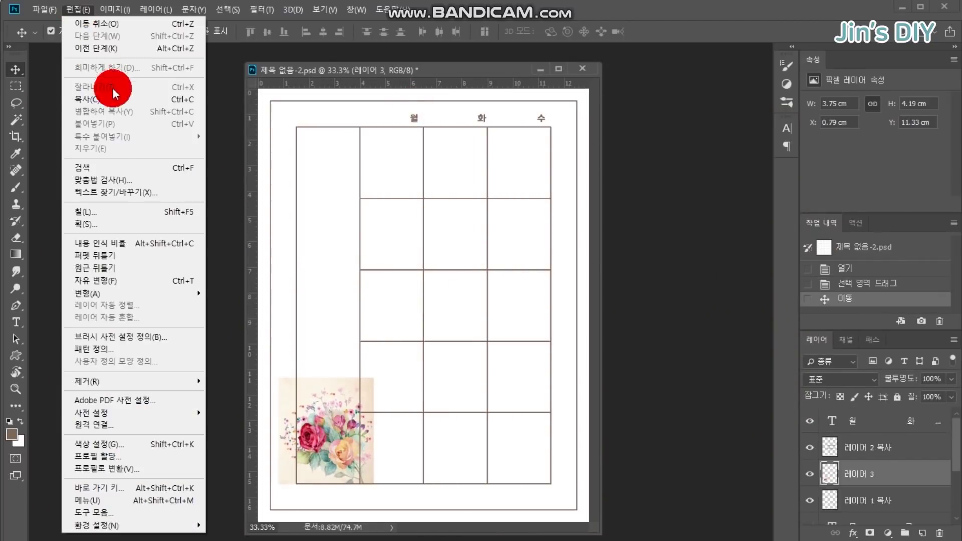
pyautogui.click(120, 268)
pyautogui.moveTo(375, 376); pyautogui.dragTo(357, 416)
pyautogui.press('Return')
pyautogui.hotkey('ctrl', '-')
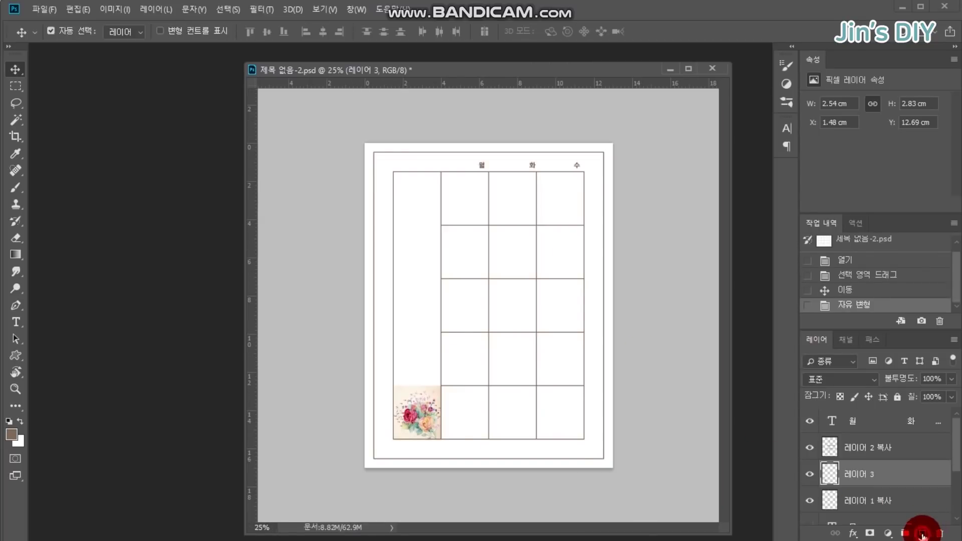
pyautogui.moveTo(924, 537); pyautogui.dragTo(556, 264)
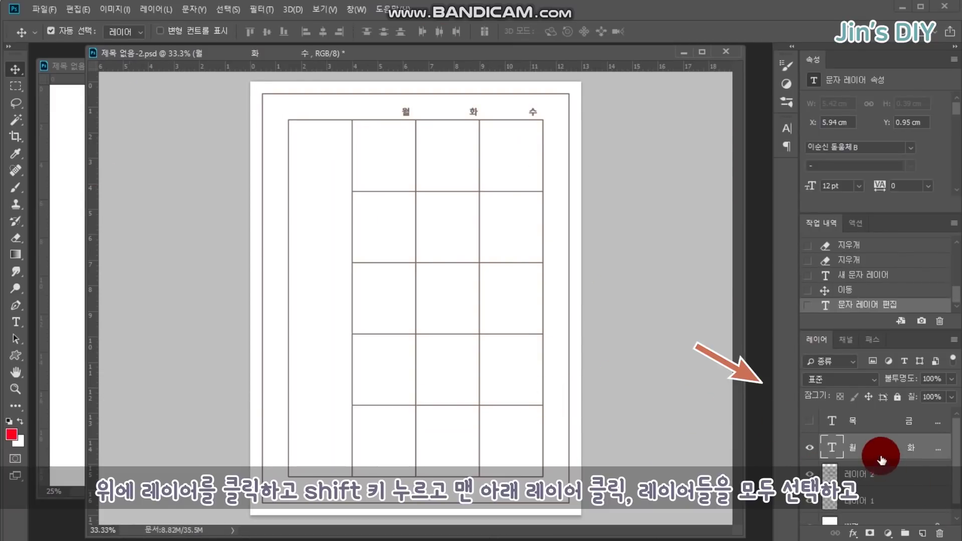
# Copy the 월 화 수 label, grid and border layers together into the landscape A4 sheet and position them on its left half
pyautogui.keyDown('shift'); pyautogui.click(876, 508); pyautogui.keyUp('shift')
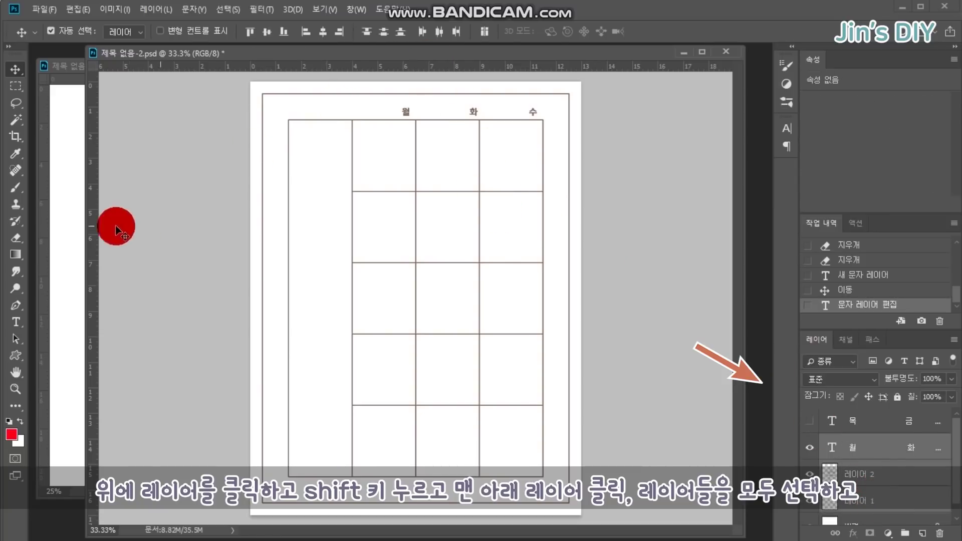
pyautogui.moveTo(85, 225); pyautogui.dragTo(458, 224)
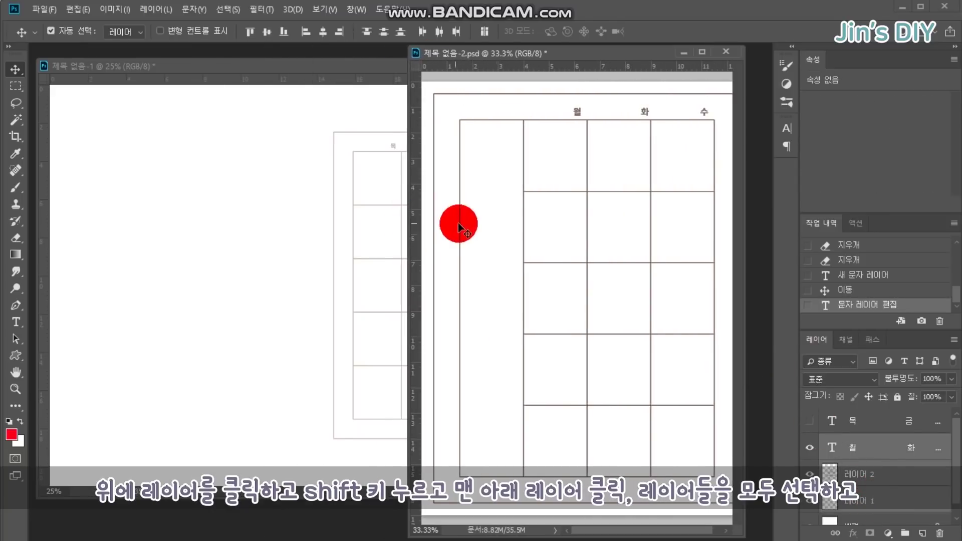
pyautogui.moveTo(879, 451); pyautogui.dragTo(189, 260)
pyautogui.moveTo(182, 131); pyautogui.dragTo(214, 149)
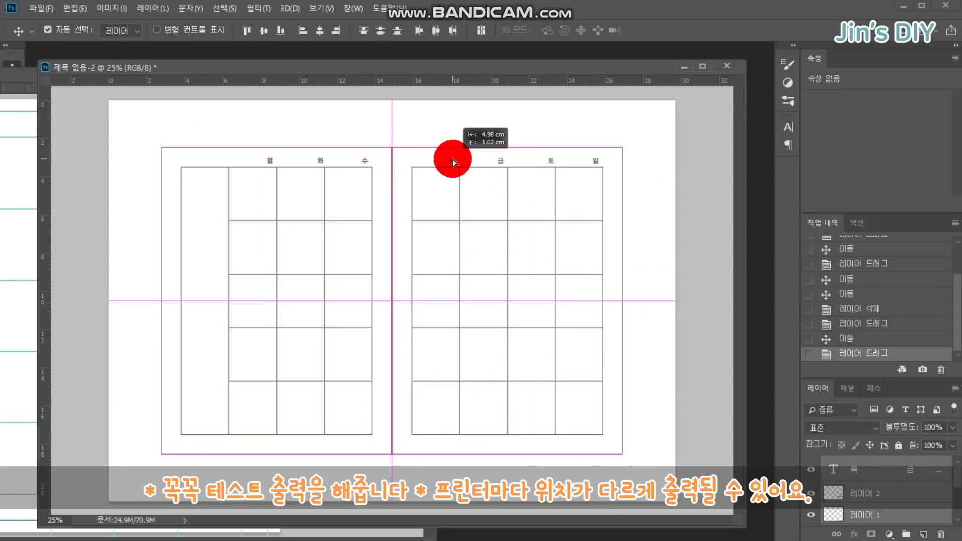
# Align the 목 금 토 일 page with the sheet's vertical centre line and print the sheet as a test
pyautogui.moveTo(451, 155); pyautogui.dragTo(451, 155)
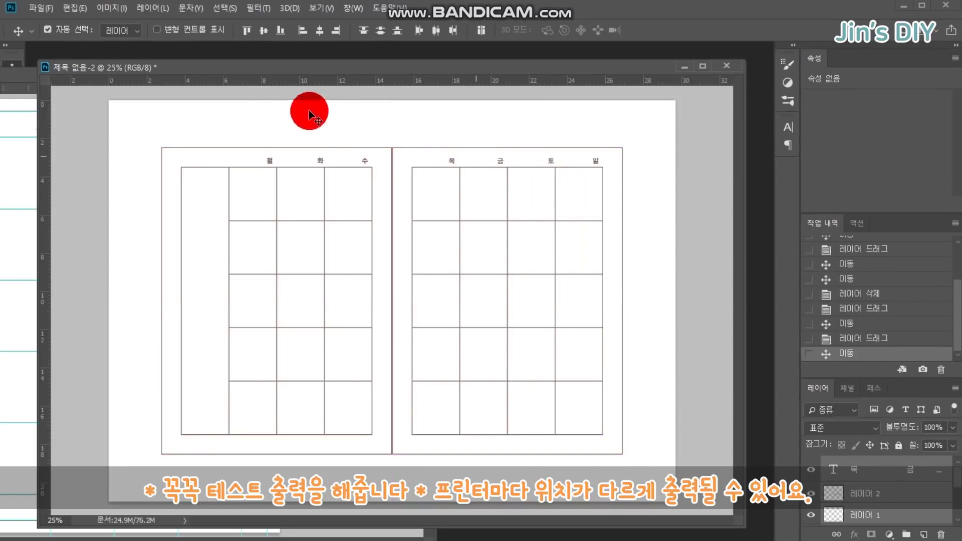
pyautogui.click(35, 15)
pyautogui.click(71, 362)
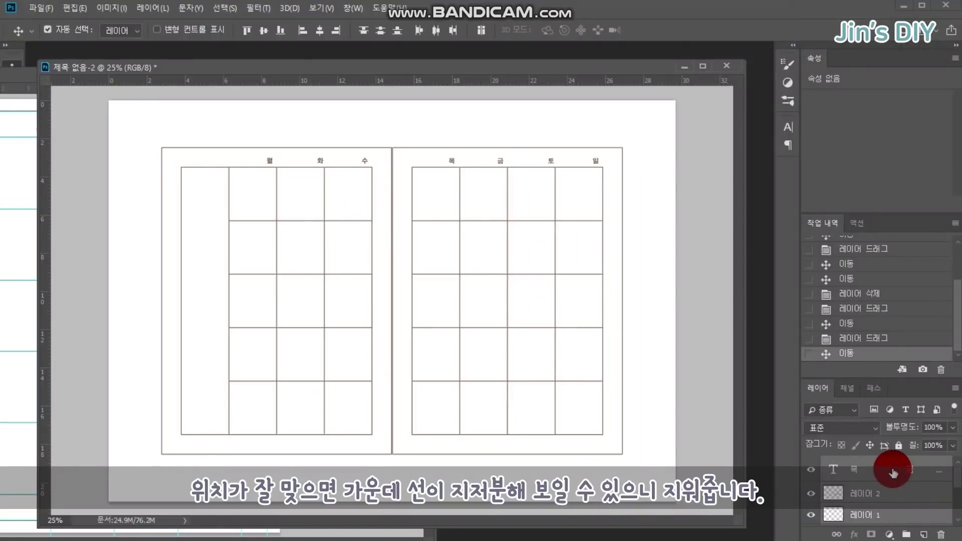
# Erase the right page's border line along the centre fold on 레이어 1
pyautogui.click(885, 501)
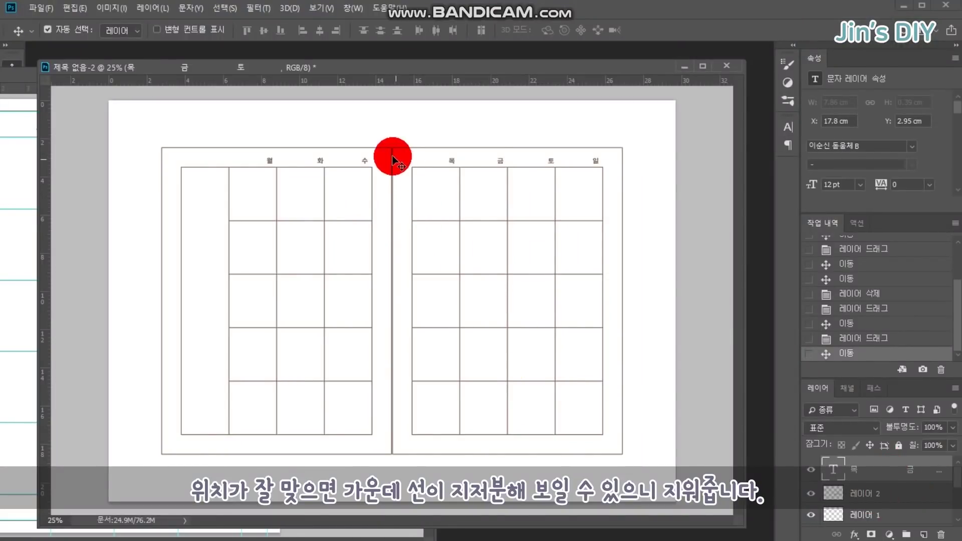
pyautogui.click(439, 383)
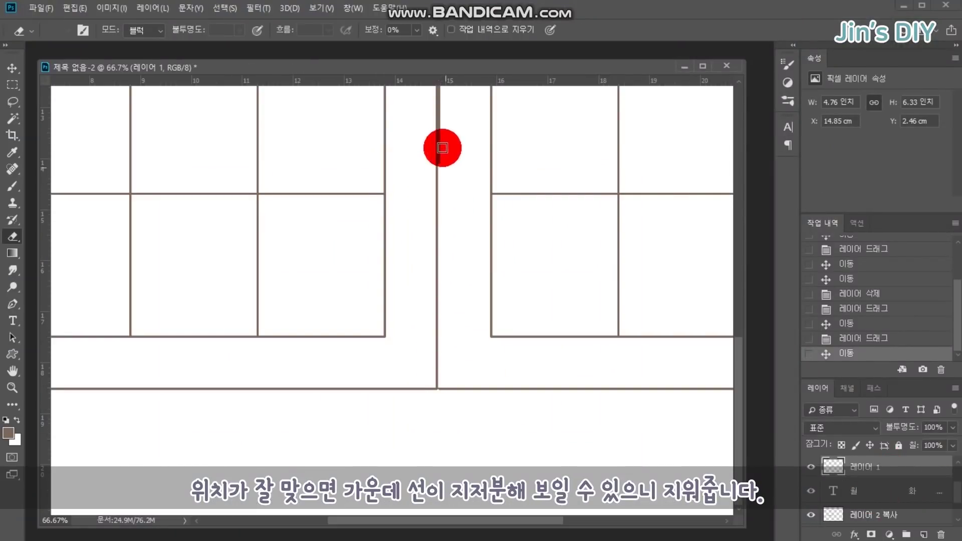
pyautogui.moveTo(443, 148); pyautogui.dragTo(443, 110)
pyautogui.moveTo(458, 152); pyautogui.dragTo(450, 439)
pyautogui.moveTo(432, 185)
pyautogui.mouseDown()
pyautogui.moveTo(431, 305)
pyautogui.moveTo(432, 261)
pyautogui.mouseUp()
pyautogui.moveTo(439, 136); pyautogui.dragTo(438, 371)
pyautogui.moveTo(431, 178)
pyautogui.mouseDown()
pyautogui.moveTo(427, 331)
pyautogui.moveTo(426, 94)
pyautogui.mouseUp()
pyautogui.scroll(-3, 904, 483)
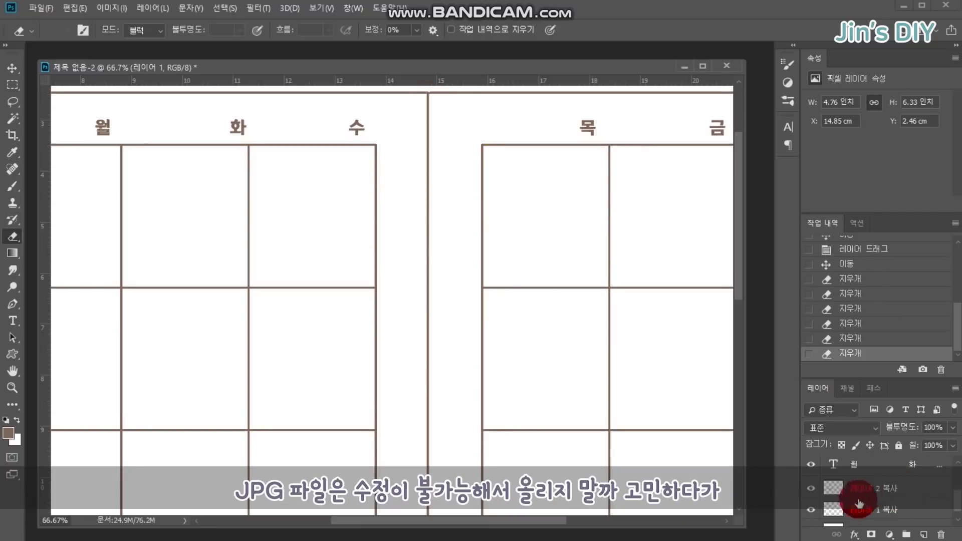
# Erase the remaining centre fold line of the left page's border on 레이어 1 복사
pyautogui.click(864, 503)
pyautogui.moveTo(429, 144); pyautogui.dragTo(440, 282)
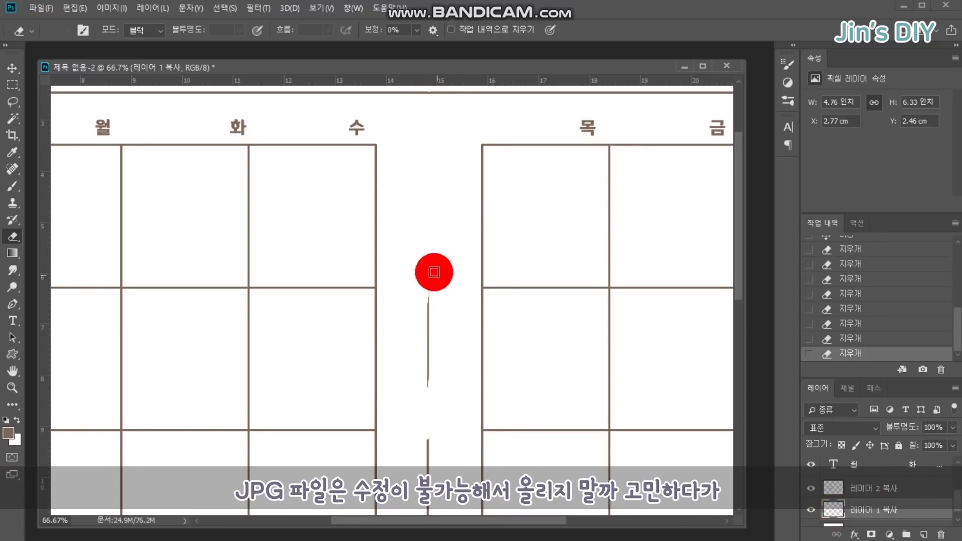
pyautogui.moveTo(450, 233); pyautogui.dragTo(445, 168)
pyautogui.moveTo(452, 430); pyautogui.dragTo(454, 241)
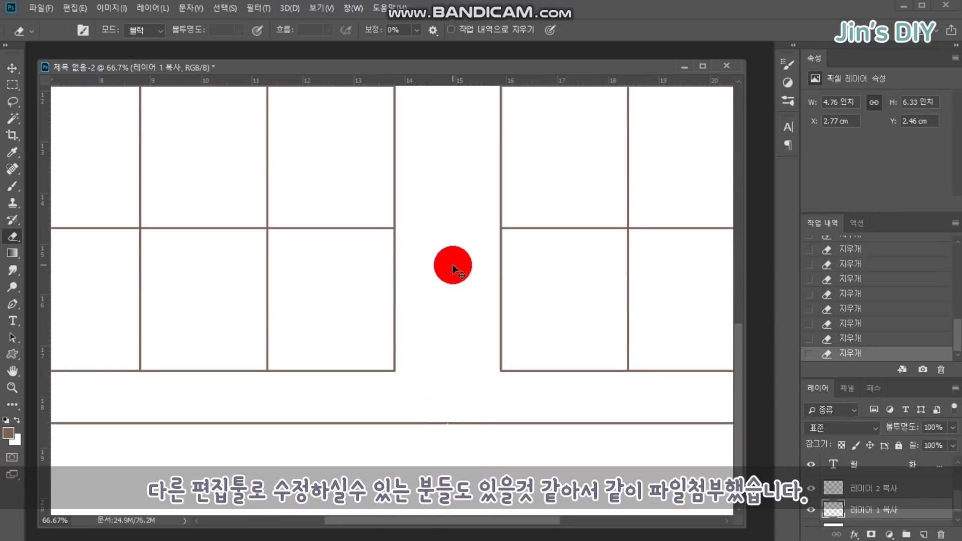
pyautogui.hotkey('ctrl', '-')
pyautogui.hotkey('ctrl', '-')
pyautogui.hotkey('ctrl', '-')
pyautogui.click(635, 322)
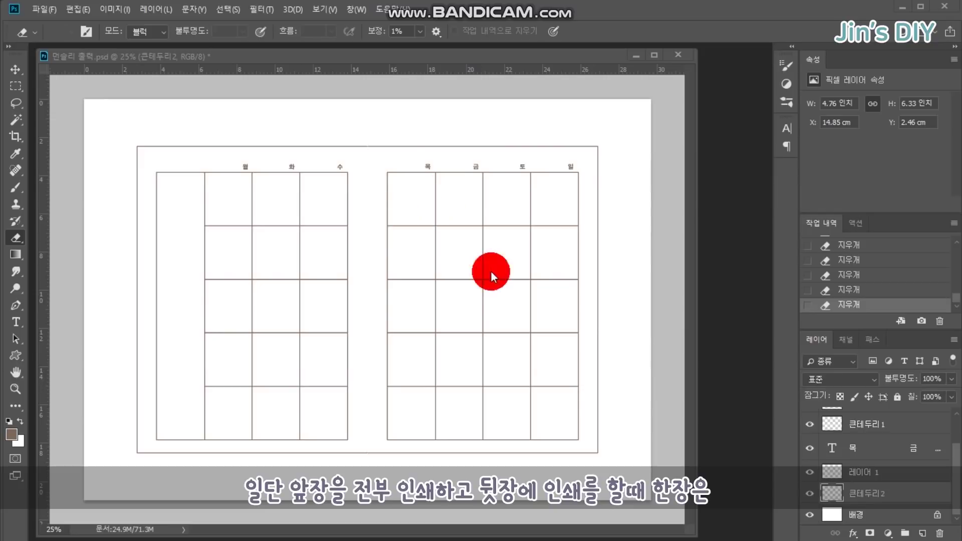
# Hide the 목 금 토 일 text layer and the right grid layer 레이어 1 in 먼슬리 출력.psd
pyautogui.scroll(2, 842, 451)
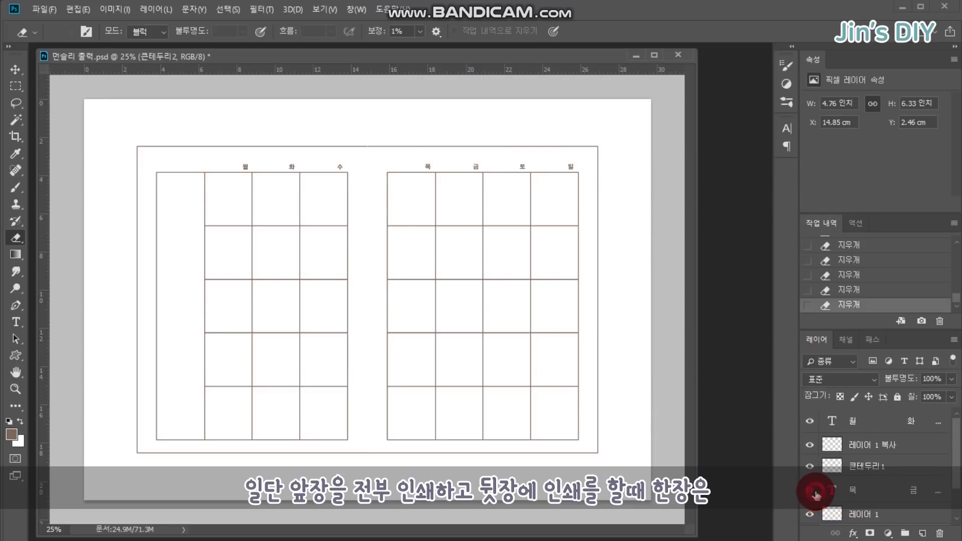
pyautogui.click(811, 515)
pyautogui.scroll(-1, 832, 499)
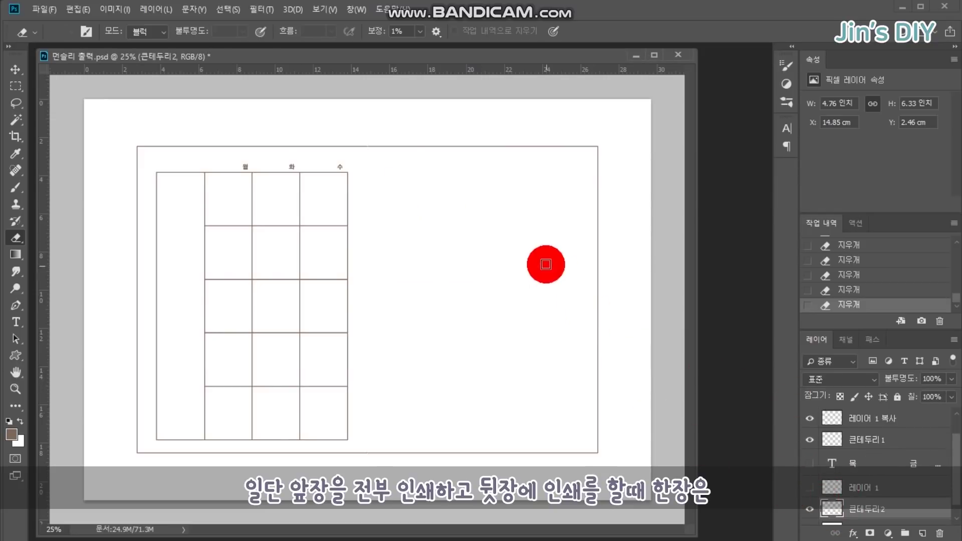
pyautogui.click(12, 73)
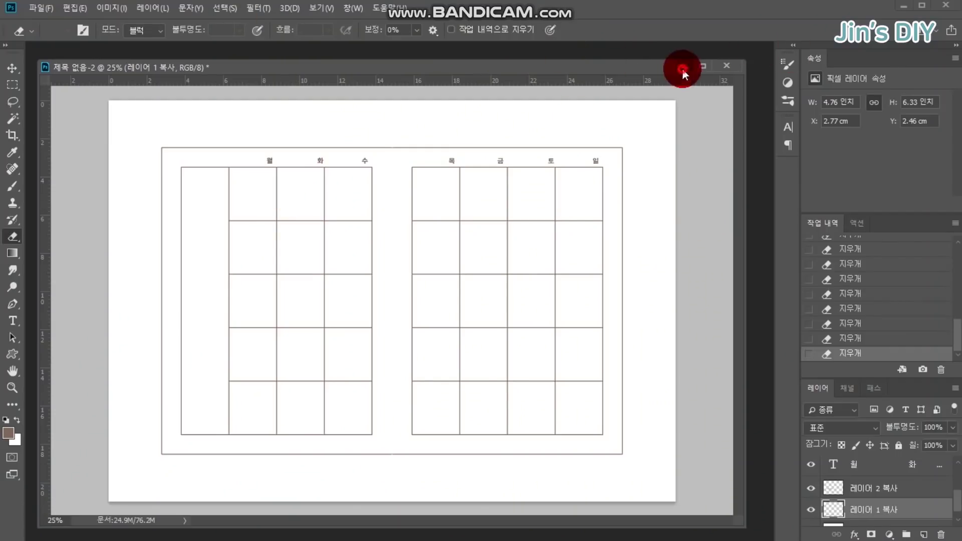
# Minimize the current sheet and open the file 먼슬리 출력.psd
pyautogui.click(683, 69)
pyautogui.click(41, 8)
pyautogui.click(48, 31)
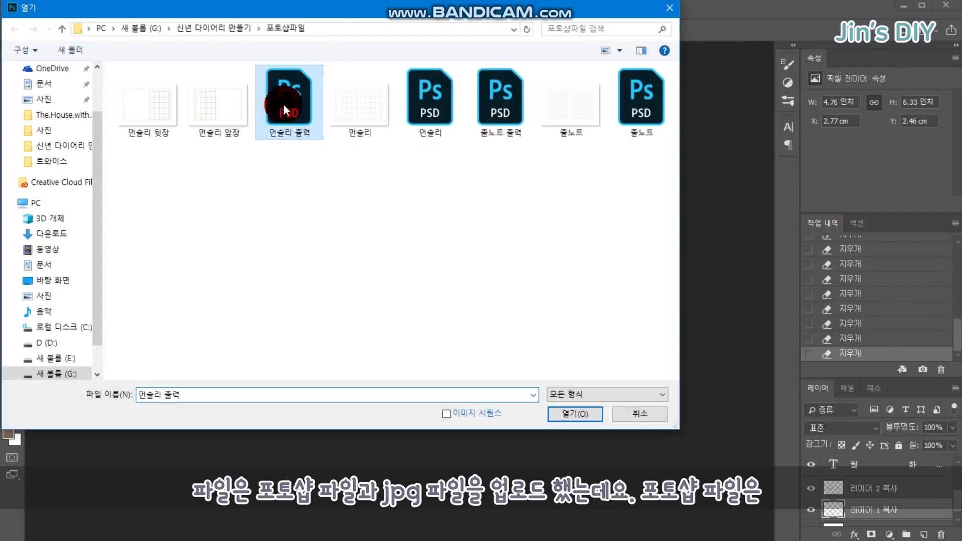
pyautogui.doubleClick(285, 110)
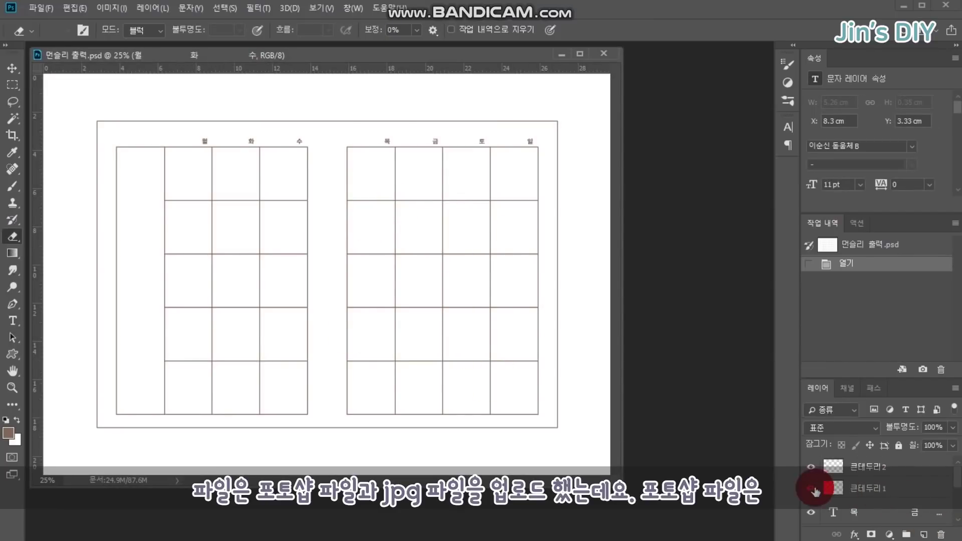
# Load the outline of the 큰테두리1 border layer as a selection, fill it with red and deselect
pyautogui.click(811, 471)
pyautogui.click(811, 472)
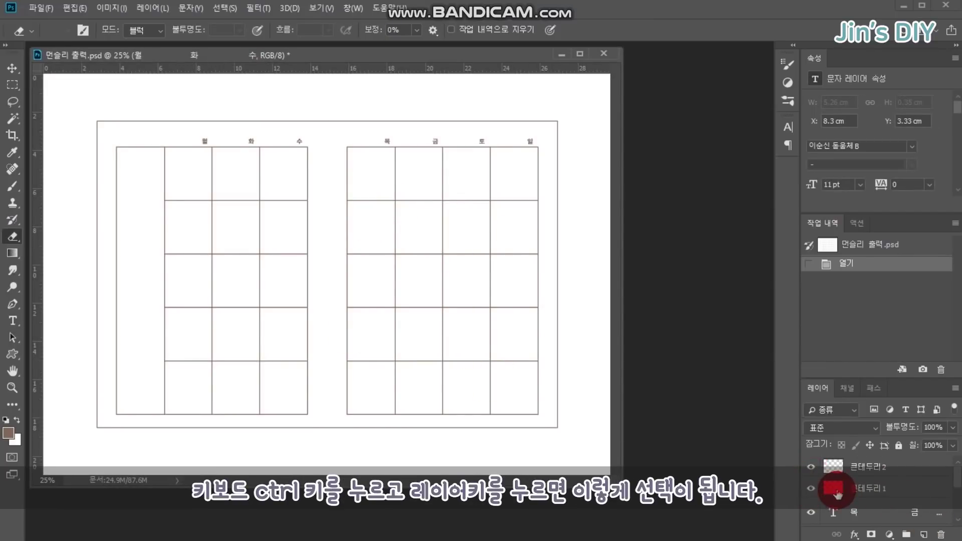
pyautogui.click(836, 493)
pyautogui.keyDown('ctrl'); pyautogui.click(836, 493); pyautogui.keyUp('ctrl')
pyautogui.hotkey('ctrl', 'd')
pyautogui.keyDown('ctrl'); pyautogui.click(836, 493); pyautogui.keyUp('ctrl')
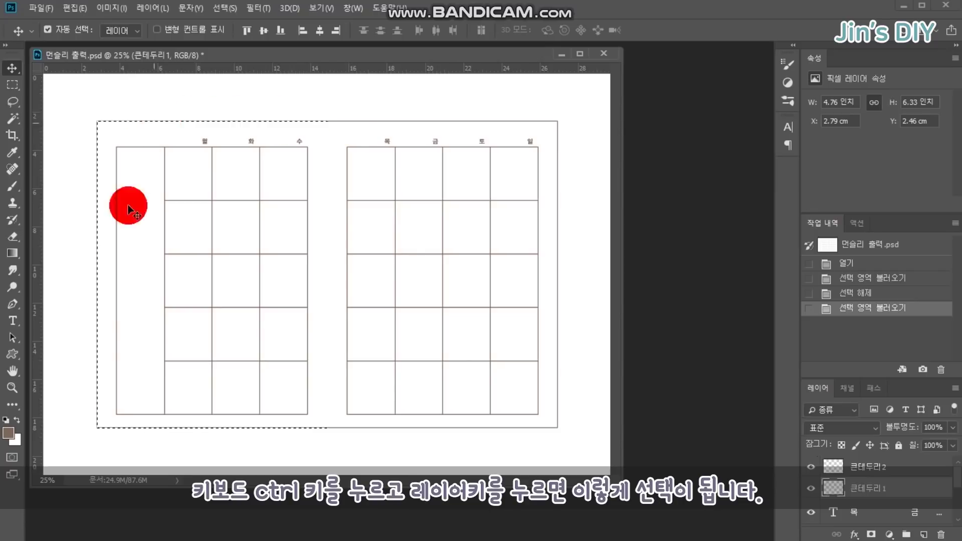
pyautogui.click(9, 433)
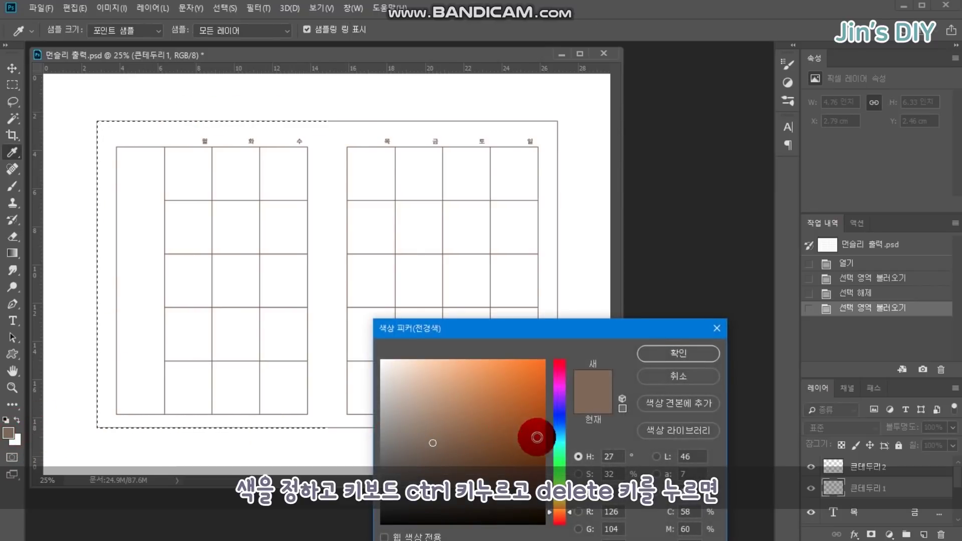
pyautogui.moveTo(558, 474)
pyautogui.mouseDown()
pyautogui.moveTo(566, 346)
pyautogui.moveTo(575, 349)
pyautogui.mouseUp()
pyautogui.click(672, 351)
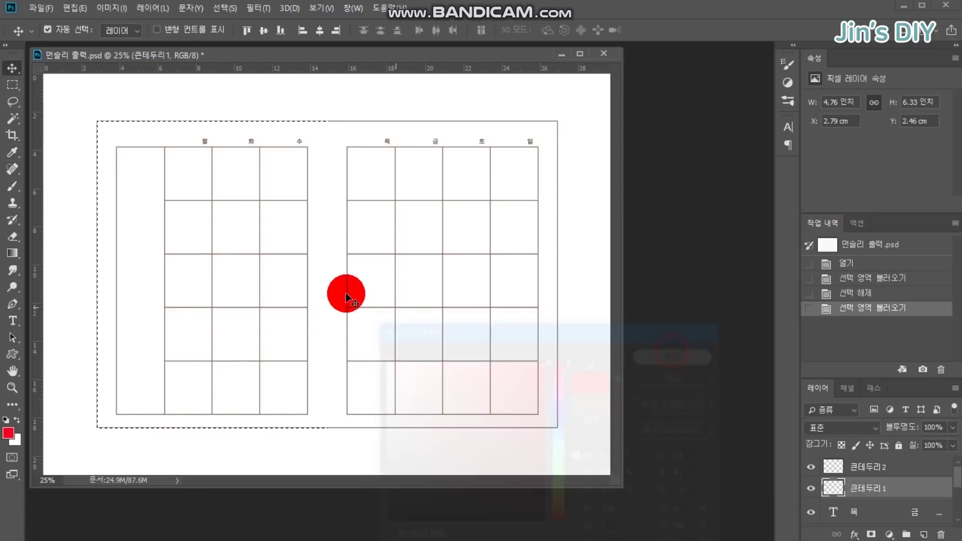
pyautogui.hotkey('alt', 'Delete')
pyautogui.hotkey('ctrl', 'd')
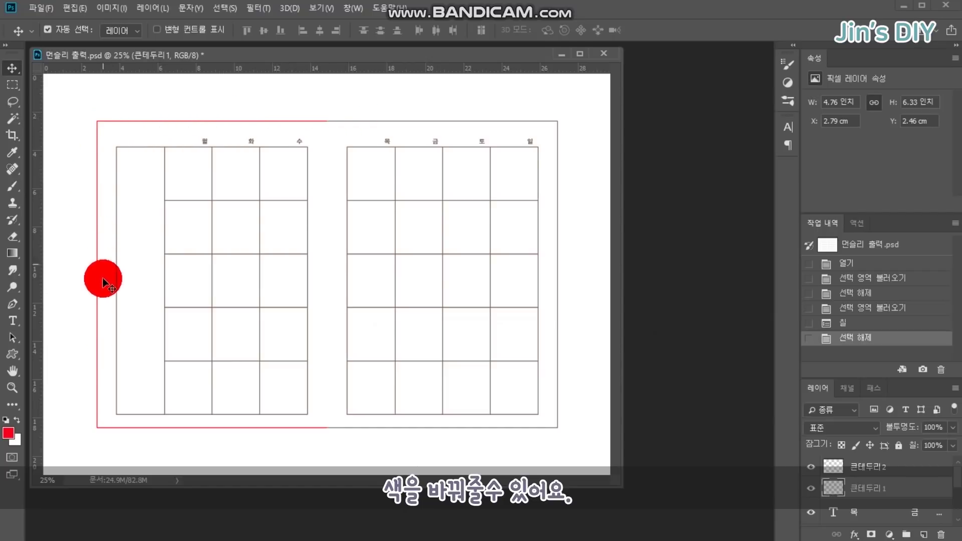
# Load the right grid on 레이어 2 as a selection, fill its lines with blue and deselect
pyautogui.scroll(-2, 876, 501)
pyautogui.click(812, 495)
pyautogui.click(812, 495)
pyautogui.click(830, 497)
pyautogui.keyDown('ctrl'); pyautogui.click(830, 498); pyautogui.keyUp('ctrl')
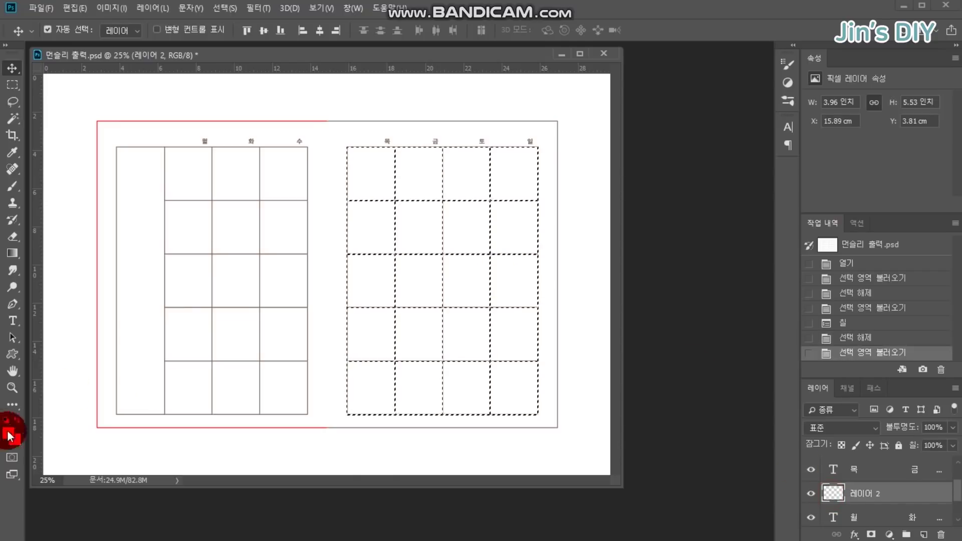
pyautogui.click(10, 432)
pyautogui.click(559, 422)
pyautogui.click(543, 398)
pyautogui.click(672, 352)
pyautogui.hotkey('alt', 'BackSpace')
pyautogui.hotkey('ctrl', 'd')
# Try the 야놀자 야체 font and a red colour on the 월 화 수 text, and revert the document to its opened state
pyautogui.scroll(-2, 842, 489)
pyautogui.doubleClick(832, 470)
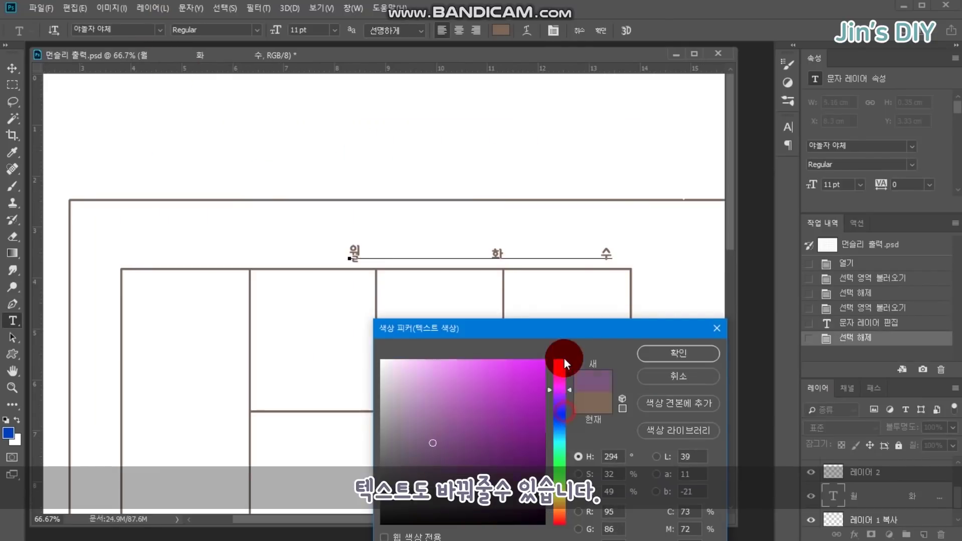
pyautogui.moveTo(565, 363); pyautogui.dragTo(563, 369)
pyautogui.click(668, 350)
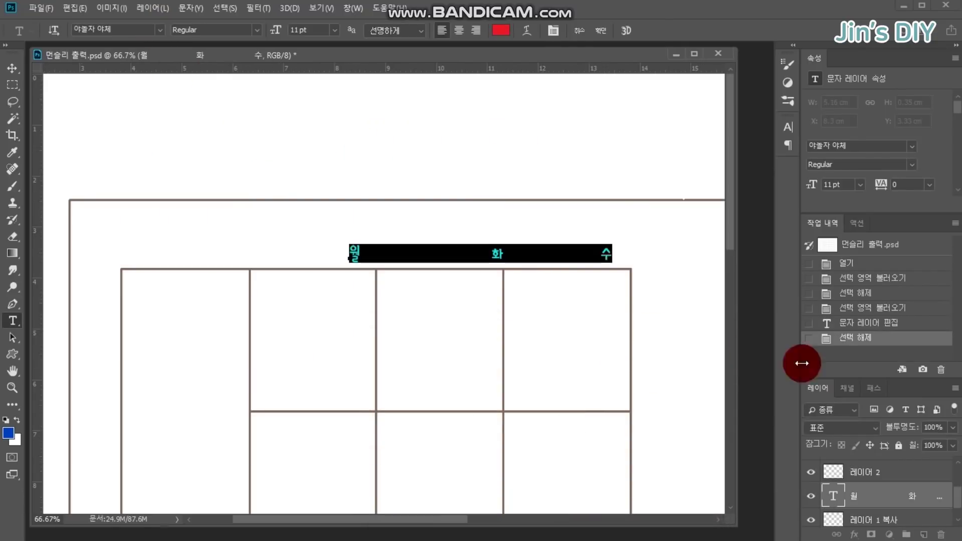
pyautogui.click(807, 296)
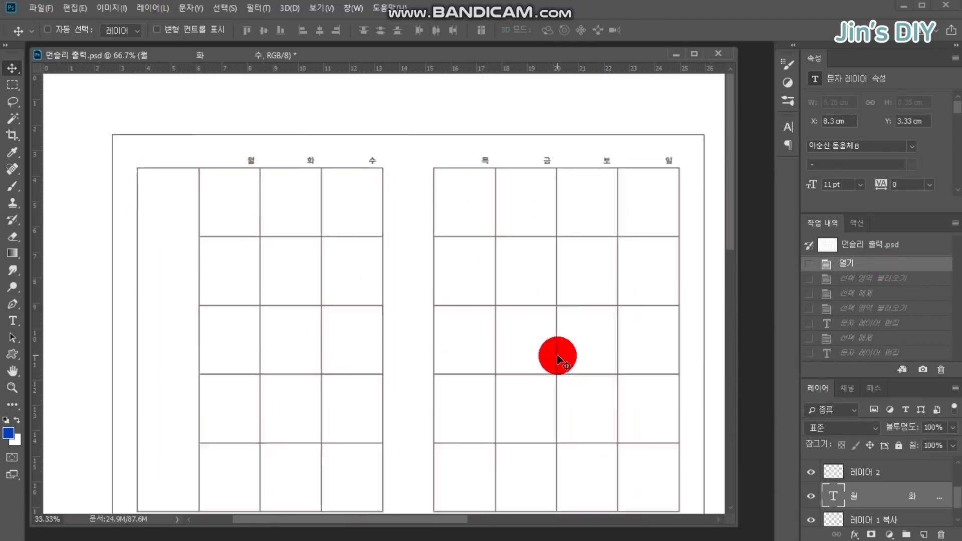